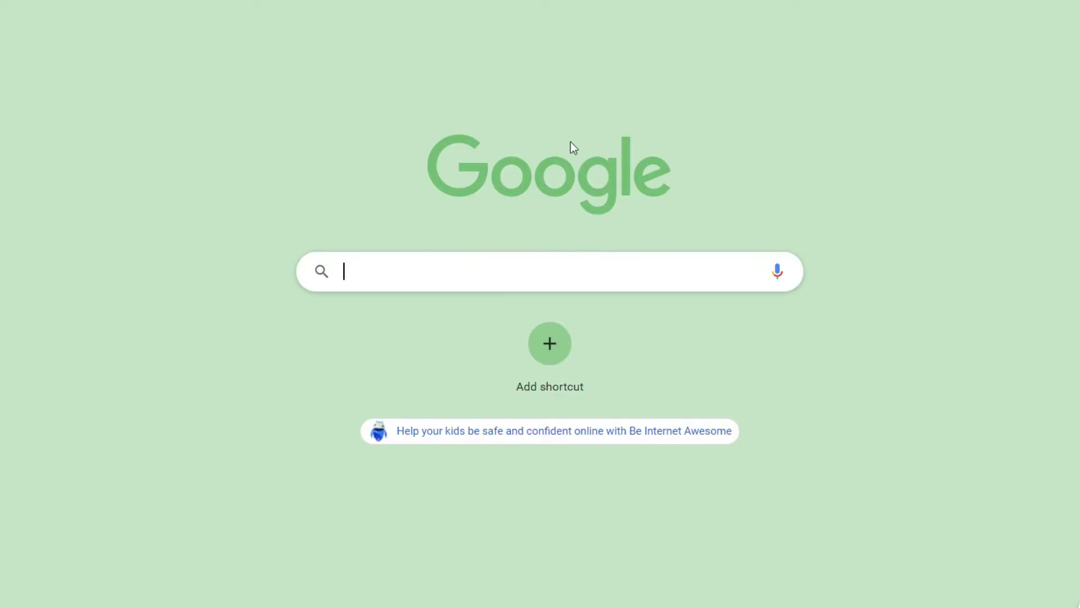
pyautogui.write('www')
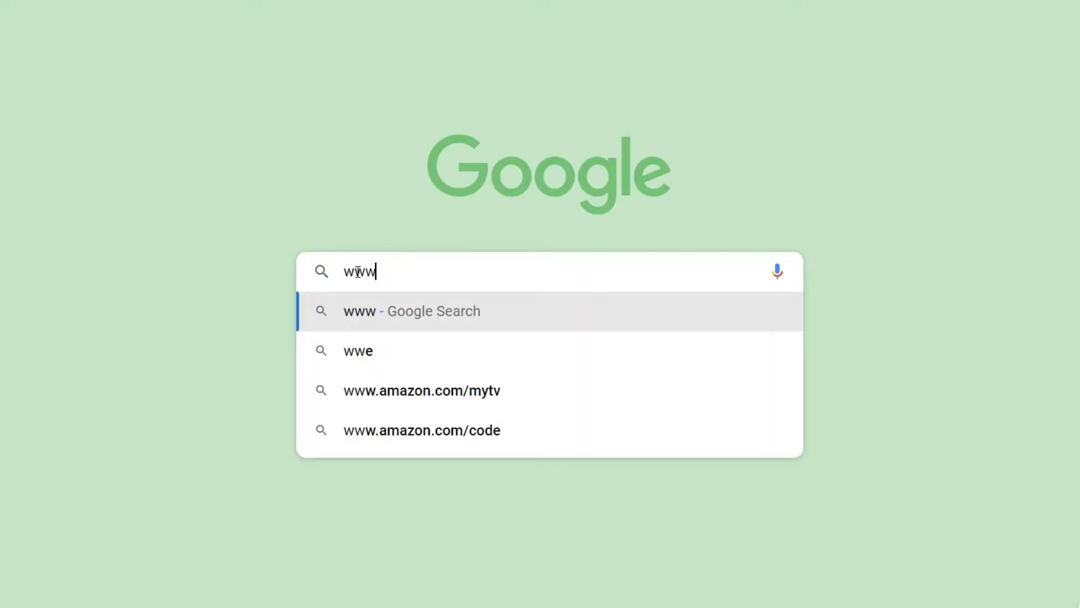
pyautogui.write('.picmaker')
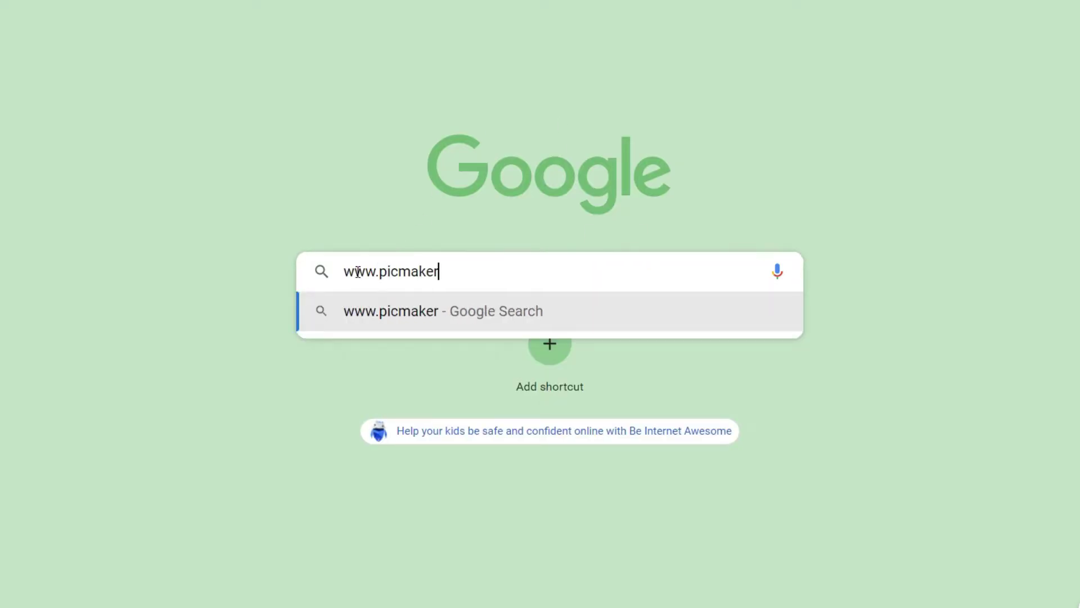
pyautogui.write('.com')
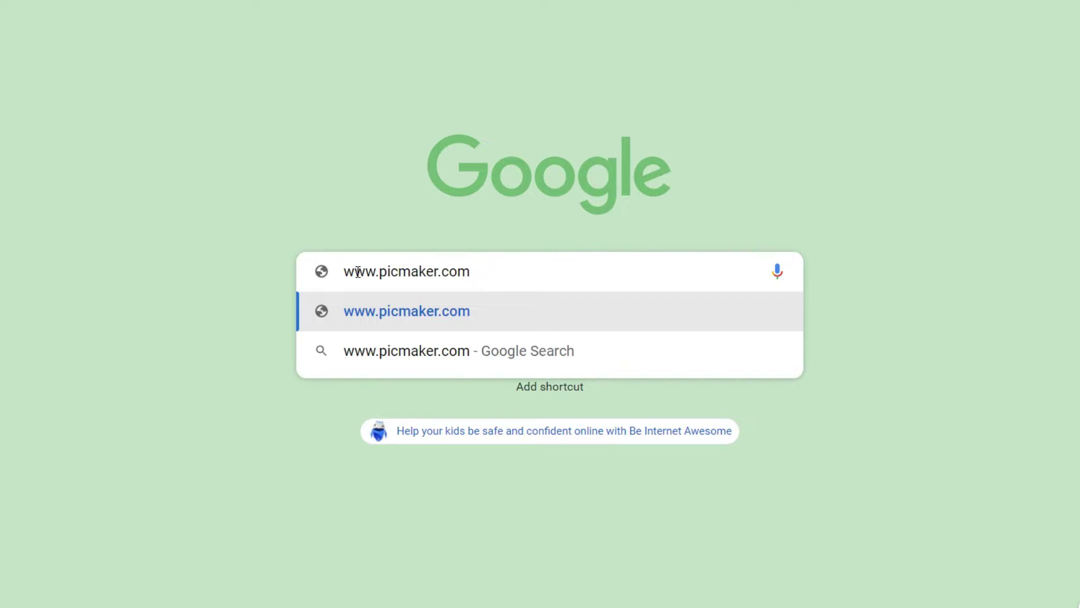
pyautogui.press('Return')
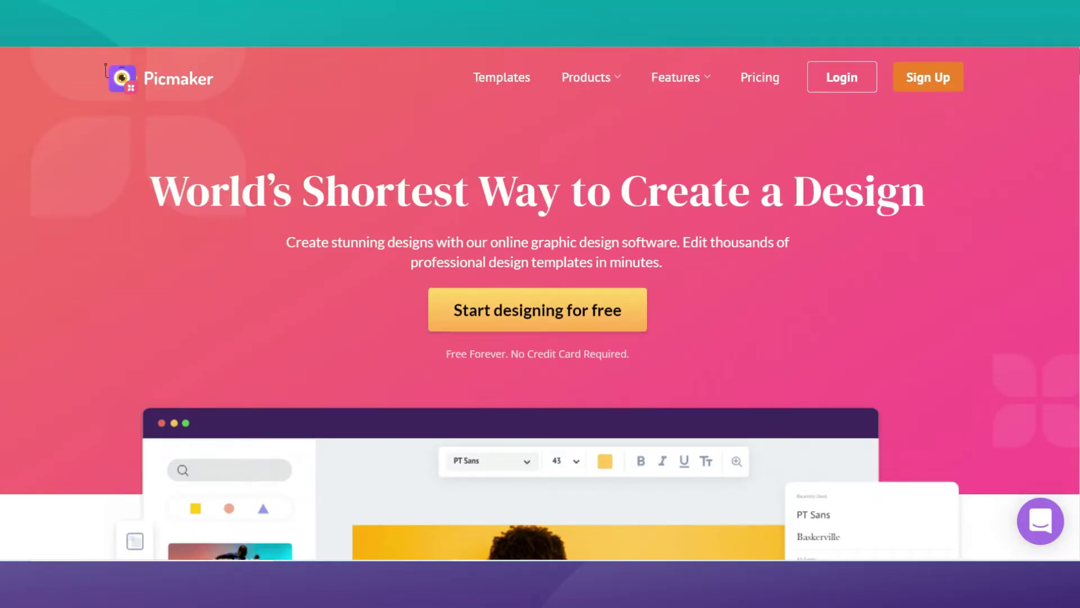
# Open the Picmaker dashboard and scroll the design-type search list down to Pinterest Pin
pyautogui.click(842, 78)
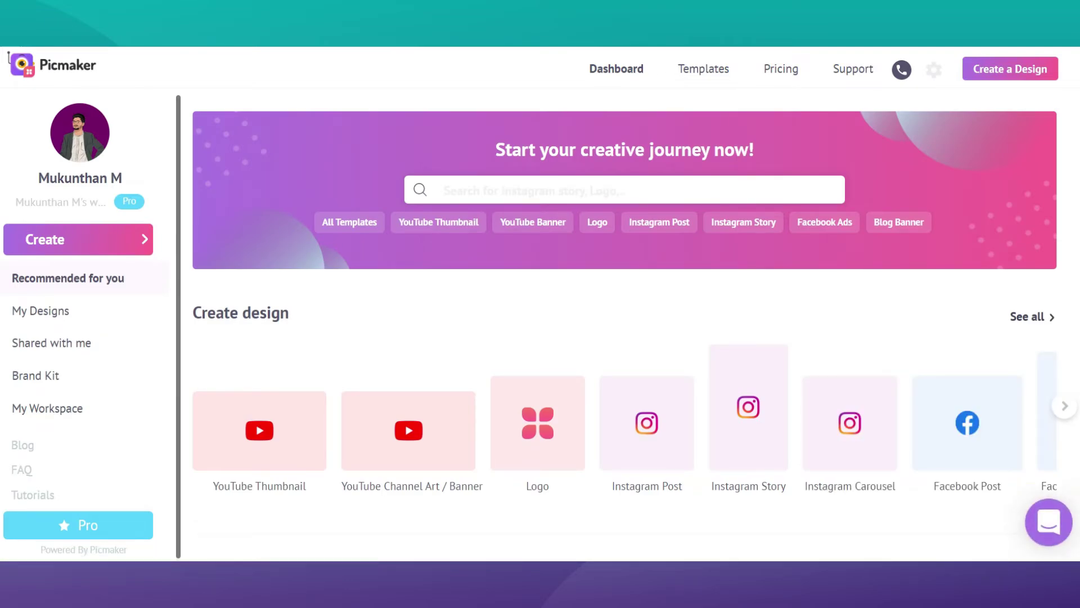
pyautogui.click(826, 195)
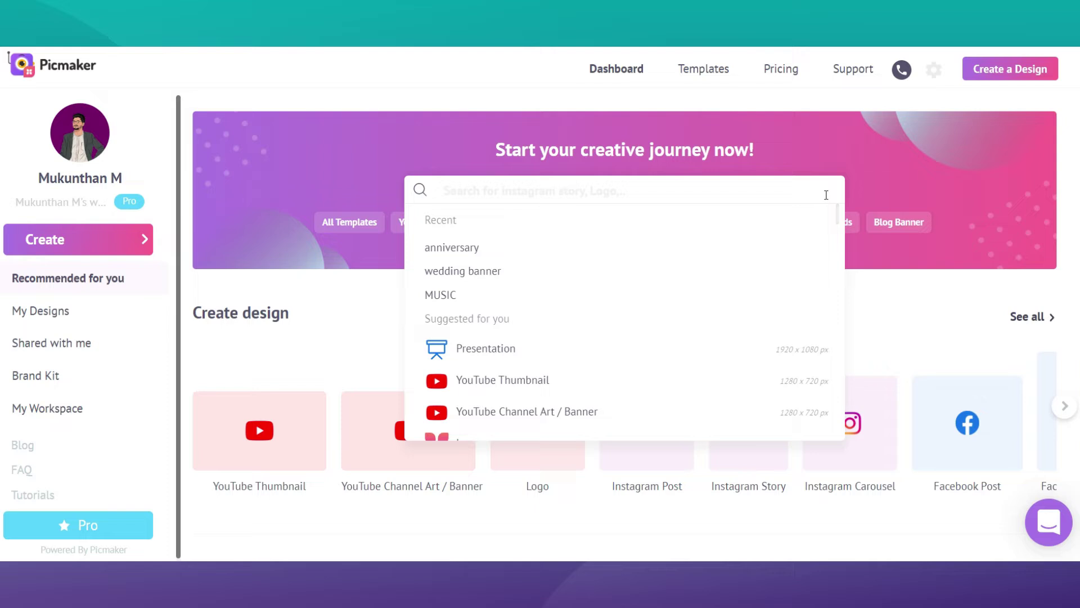
pyautogui.moveTo(836, 214); pyautogui.dragTo(820, 388)
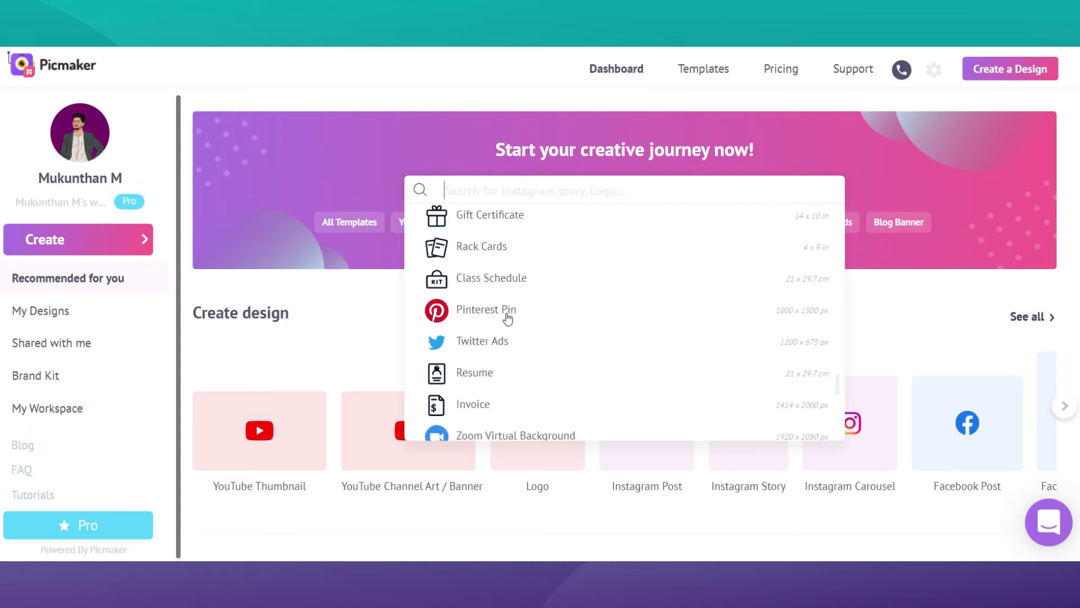
# Choose Pinterest Pin and scroll through its templates like Christmas Party and Boxing Day
pyautogui.click(508, 319)
pyautogui.scroll(-10, 540, 304)
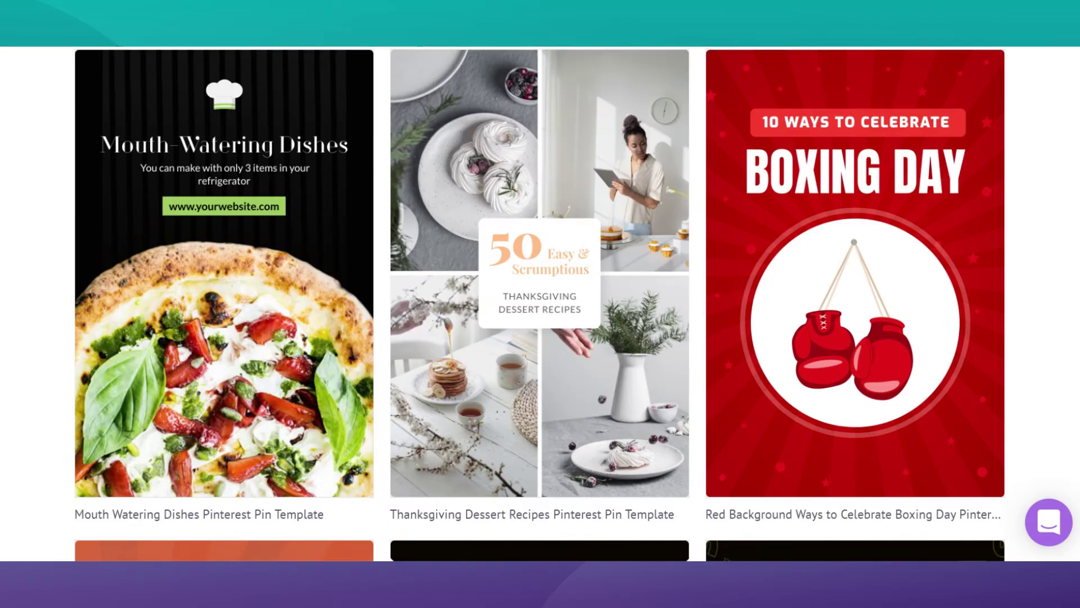
pyautogui.scroll(-15, 574, 252)
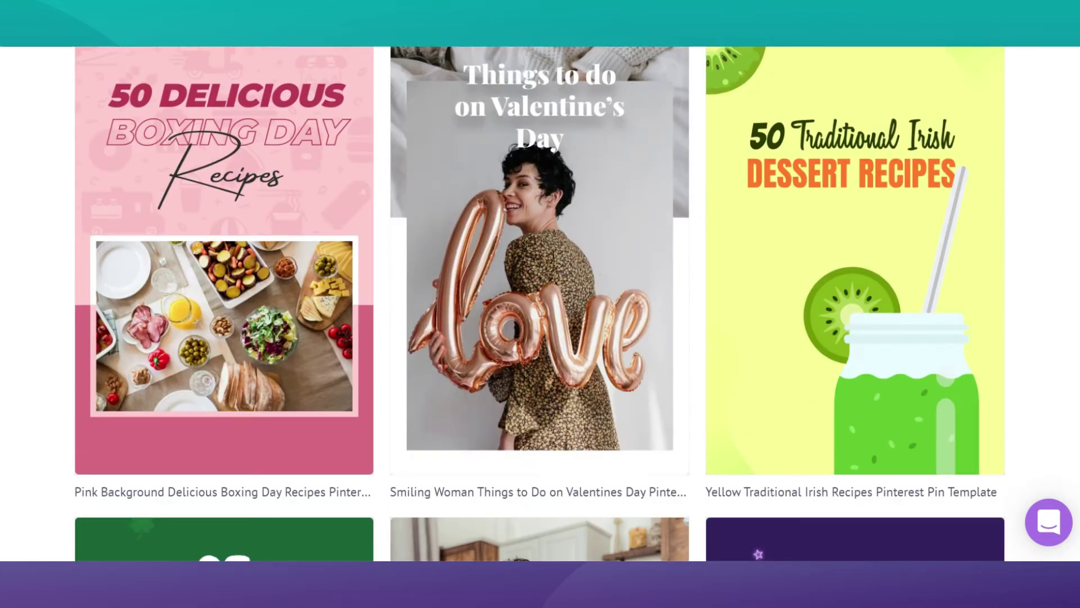
pyautogui.scroll(-13, 574, 252)
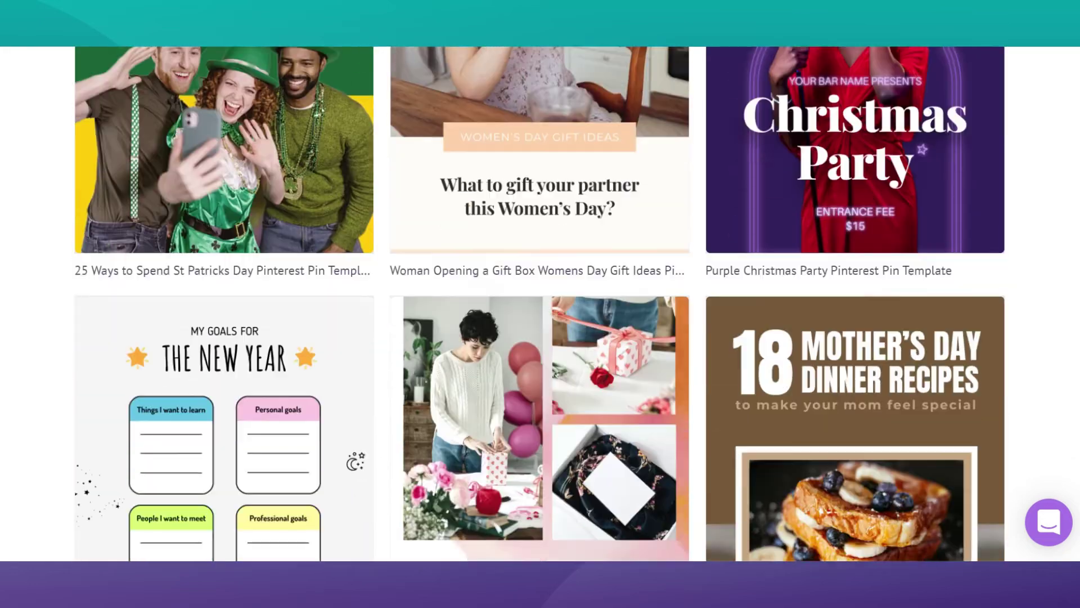
pyautogui.scroll(-14, 540, 304)
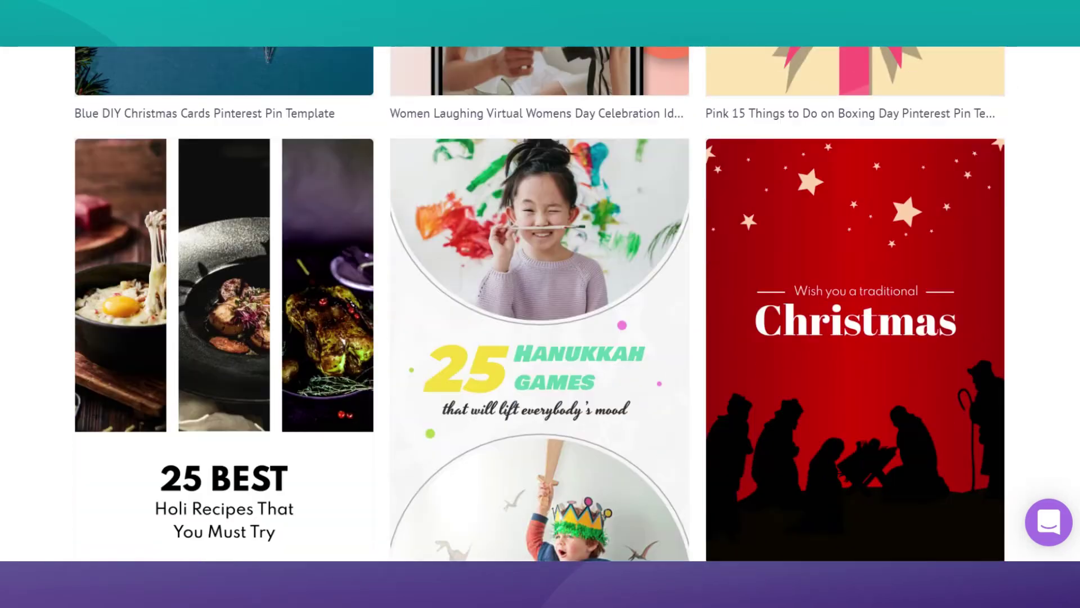
pyautogui.scroll(-7, 541, 304)
pyautogui.scroll(-7, 540, 304)
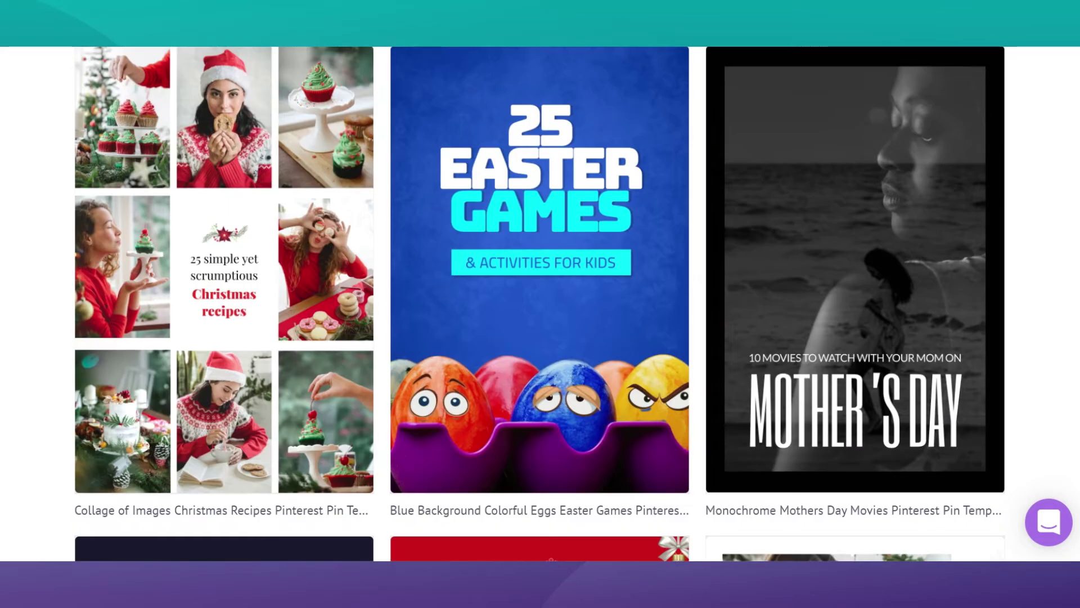
pyautogui.scroll(-9, 540, 304)
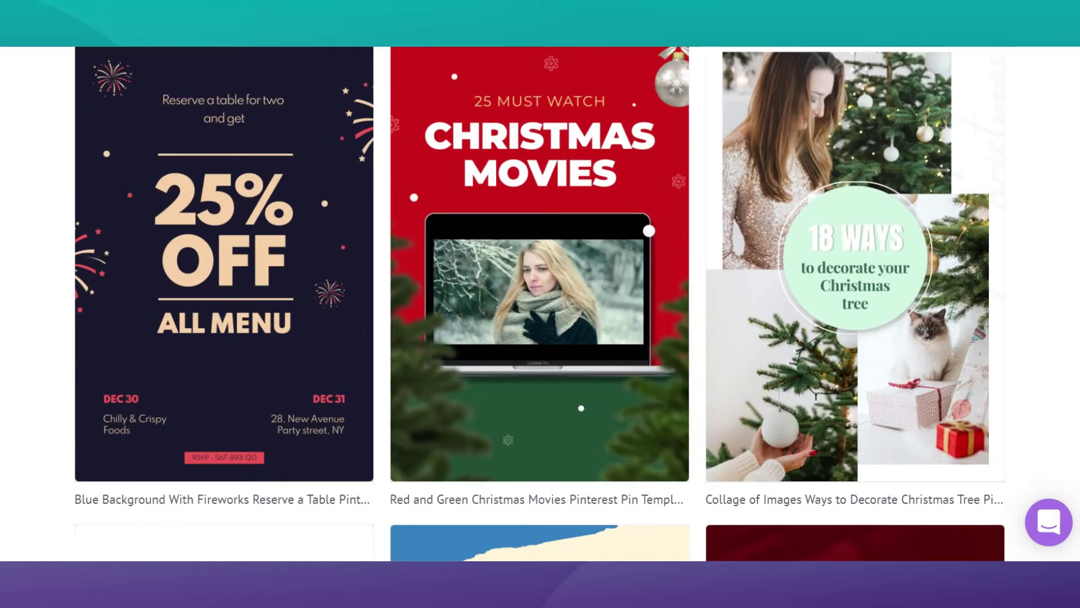
pyautogui.scroll(-5, 540, 304)
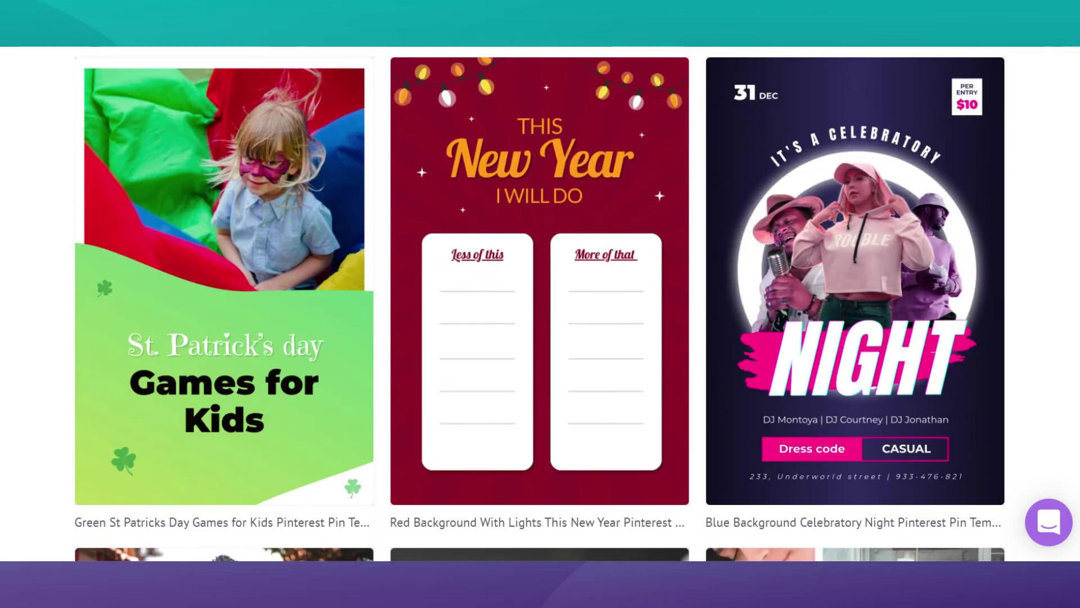
pyautogui.scroll(-20, 541, 303)
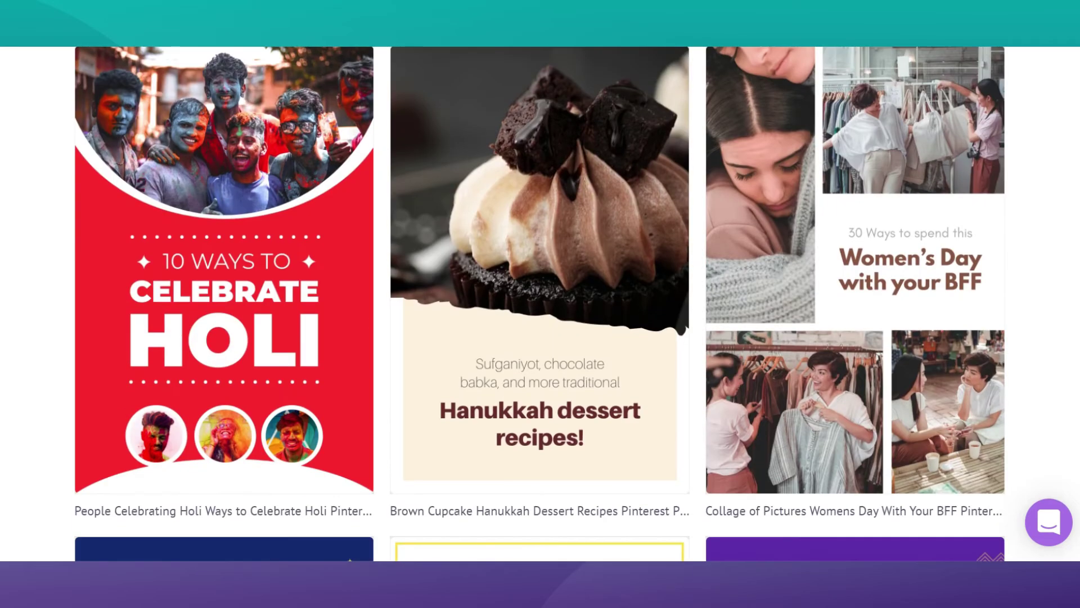
pyautogui.scroll(2, 540, 304)
pyautogui.scroll(-9, 540, 304)
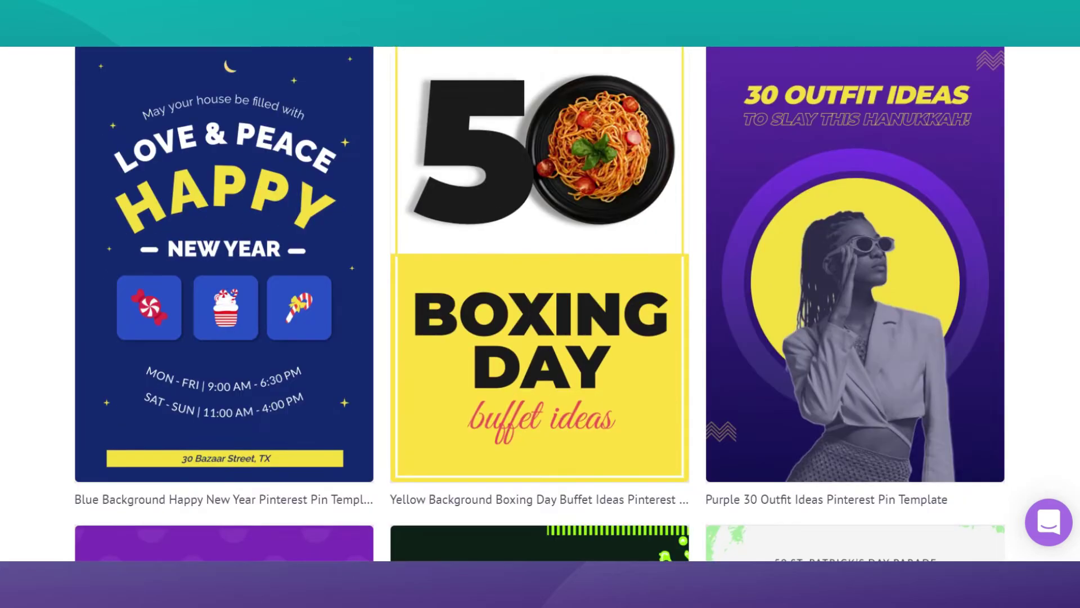
pyautogui.scroll(-8, 540, 304)
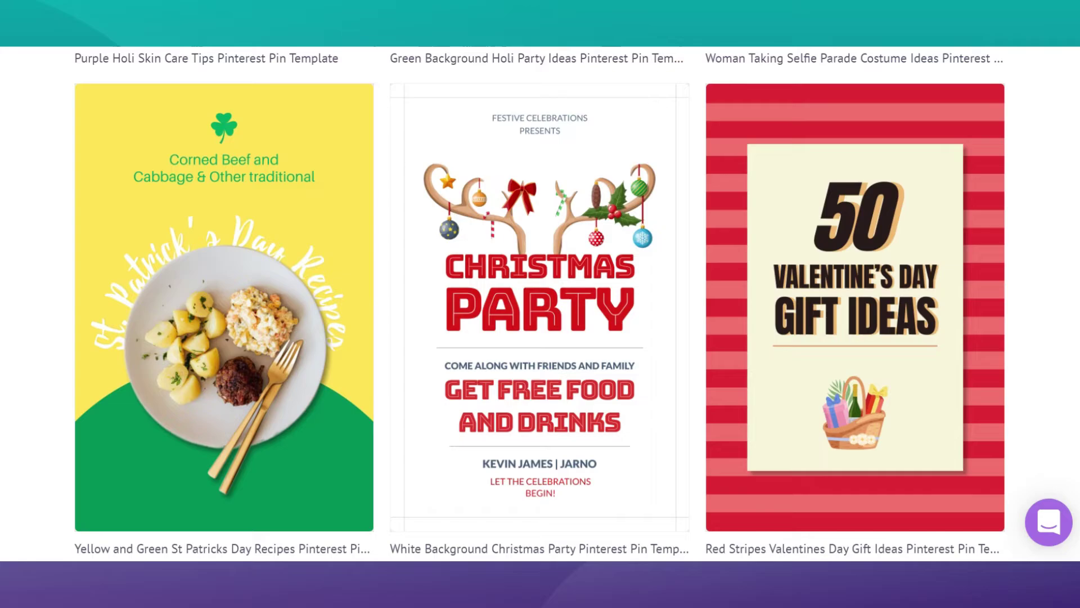
pyautogui.scroll(-20, 541, 304)
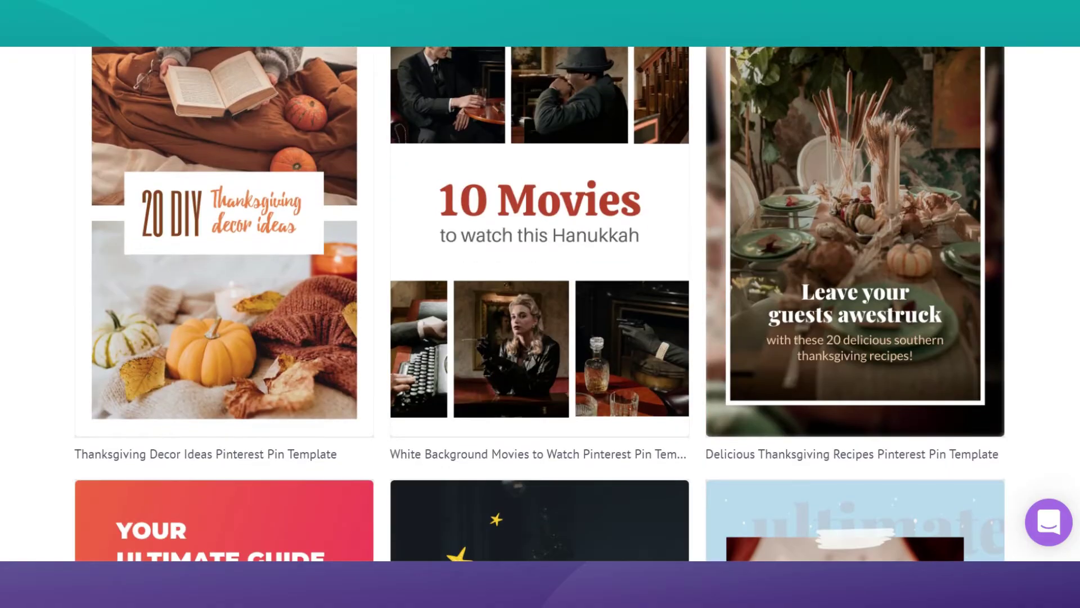
pyautogui.scroll(-9, 540, 304)
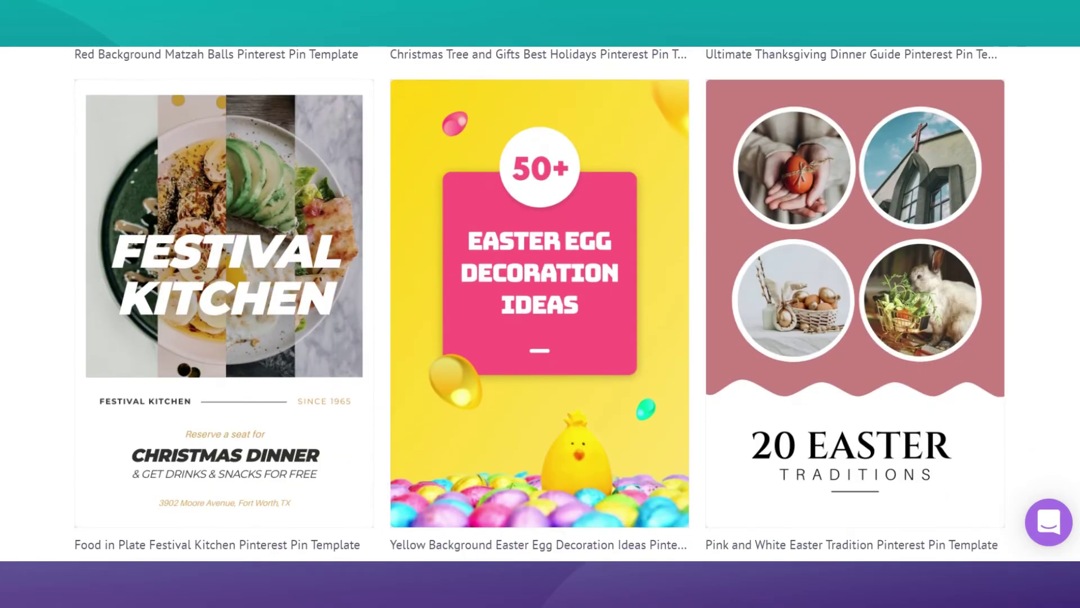
pyautogui.scroll(20, 540, 304)
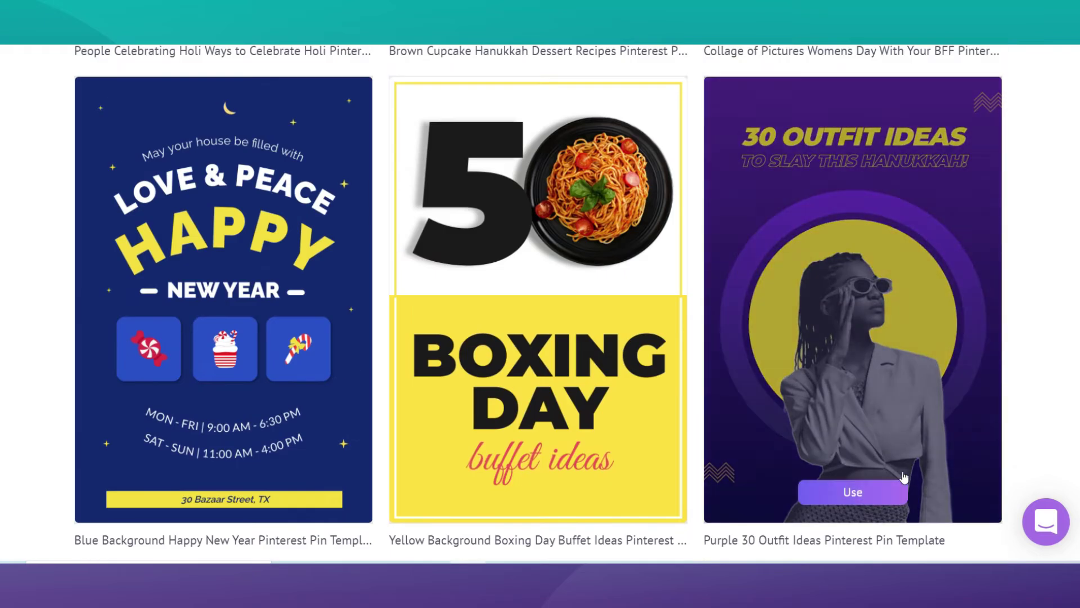
# Open the purple 30 Outfit Ideas template and shift the woman's photo slightly right
pyautogui.click(787, 489)
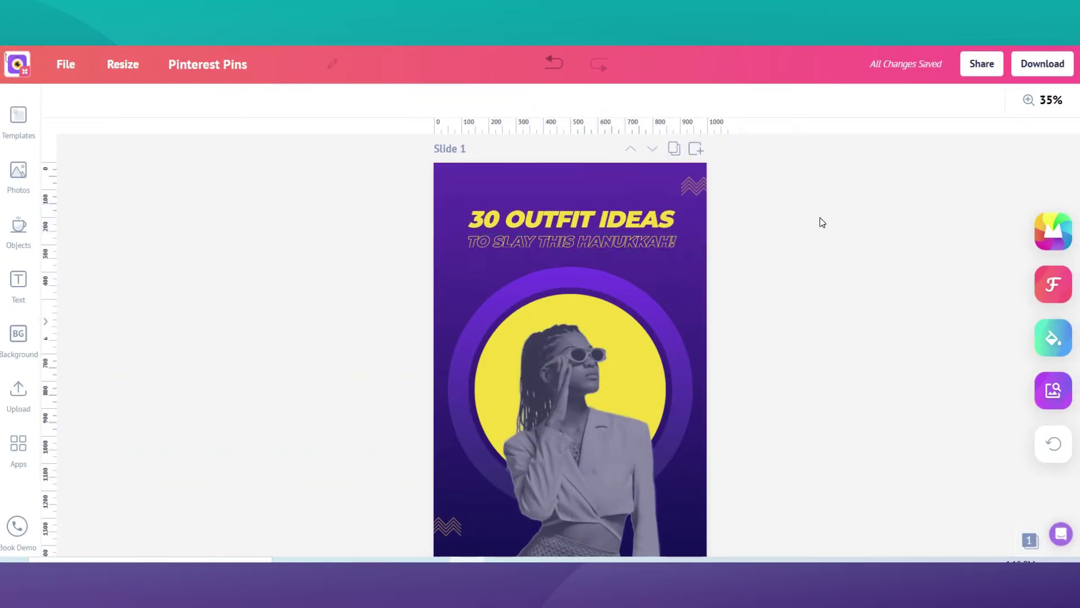
pyautogui.click(676, 322)
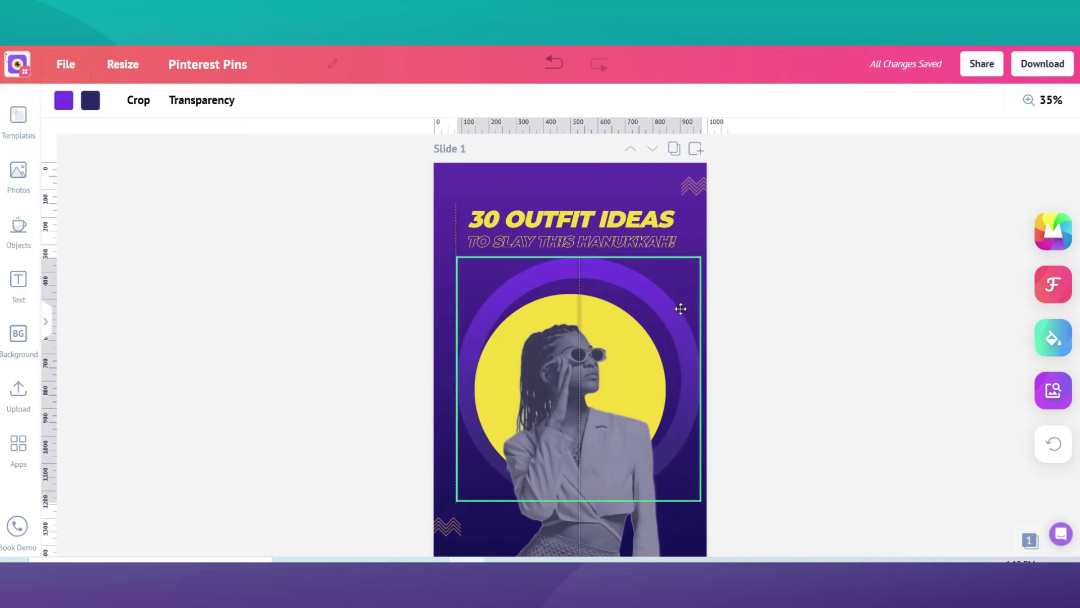
pyautogui.click(786, 427)
pyautogui.click(607, 445)
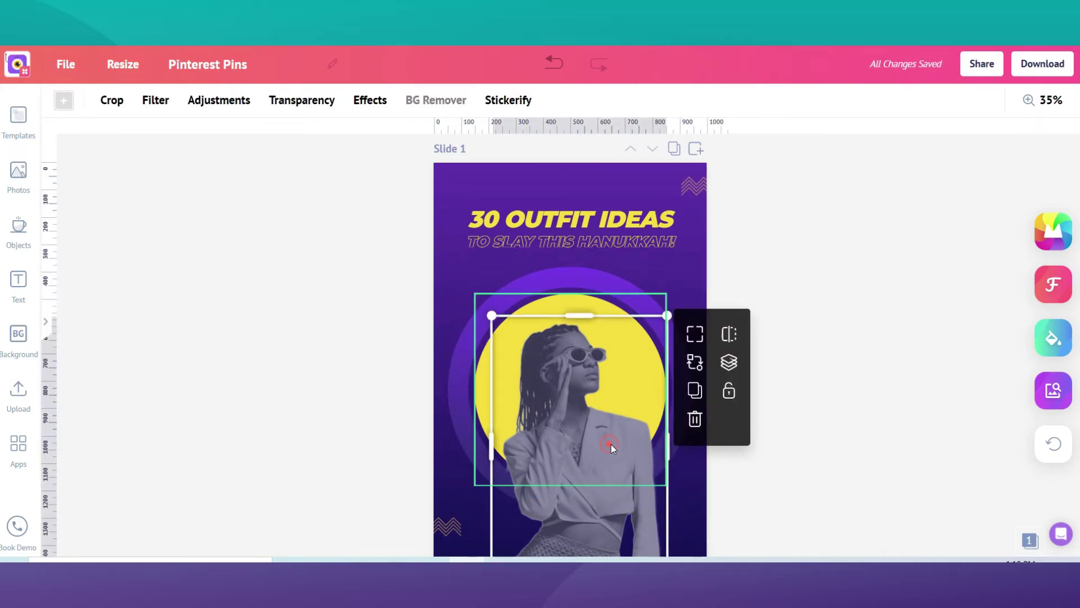
pyautogui.moveTo(608, 445)
pyautogui.mouseDown()
pyautogui.moveTo(669, 435)
pyautogui.moveTo(616, 437)
pyautogui.mouseUp()
pyautogui.click(824, 363)
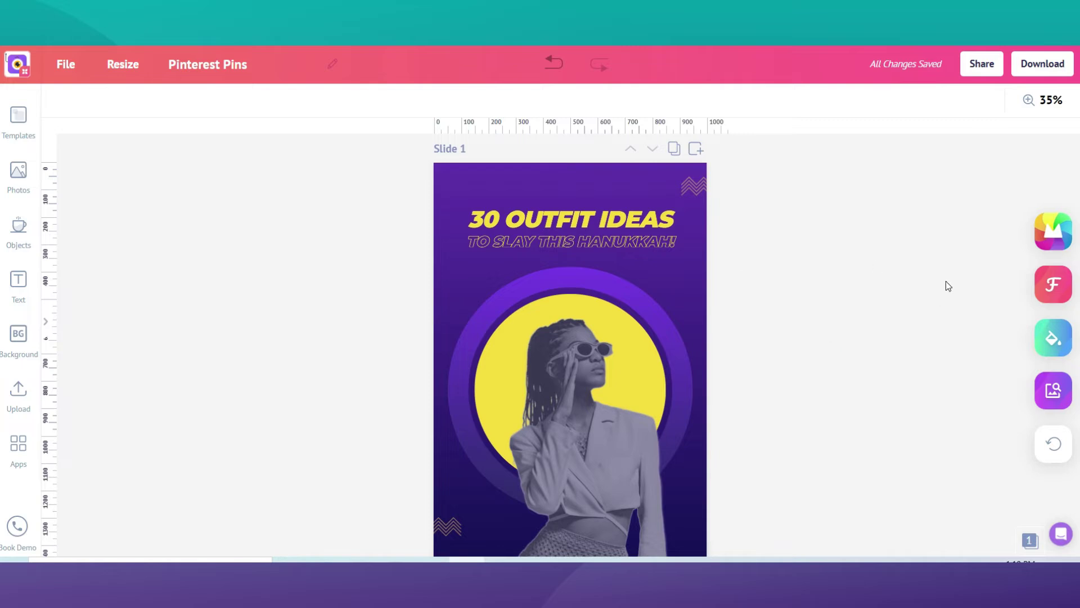
# Try several random MAD All colour palettes on the design
pyautogui.click(1058, 241)
pyautogui.click(1051, 241)
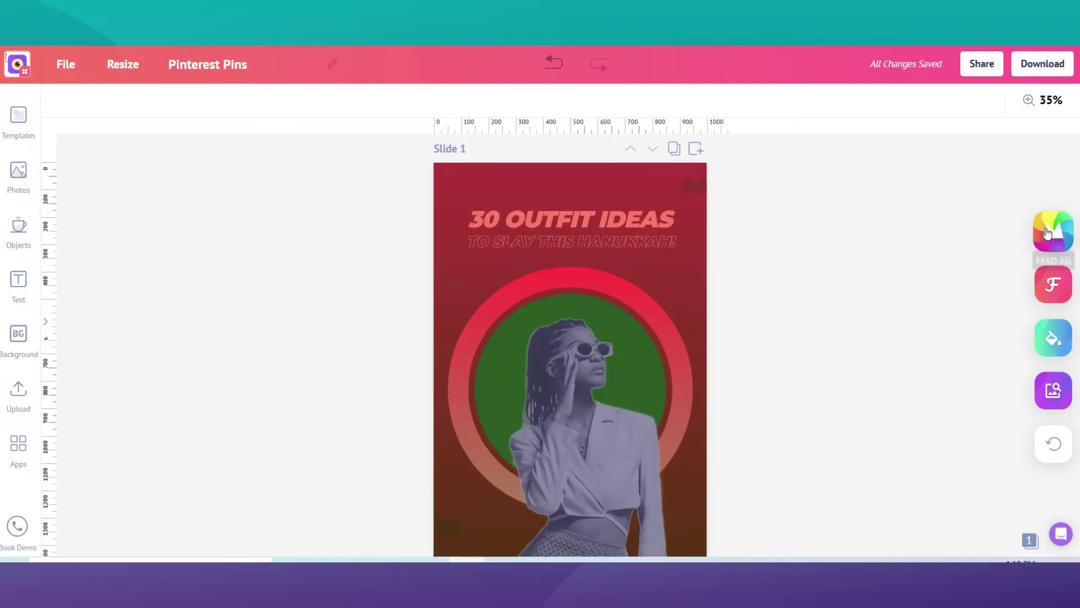
pyautogui.click(1051, 241)
pyautogui.click(1051, 241)
pyautogui.click(1051, 241)
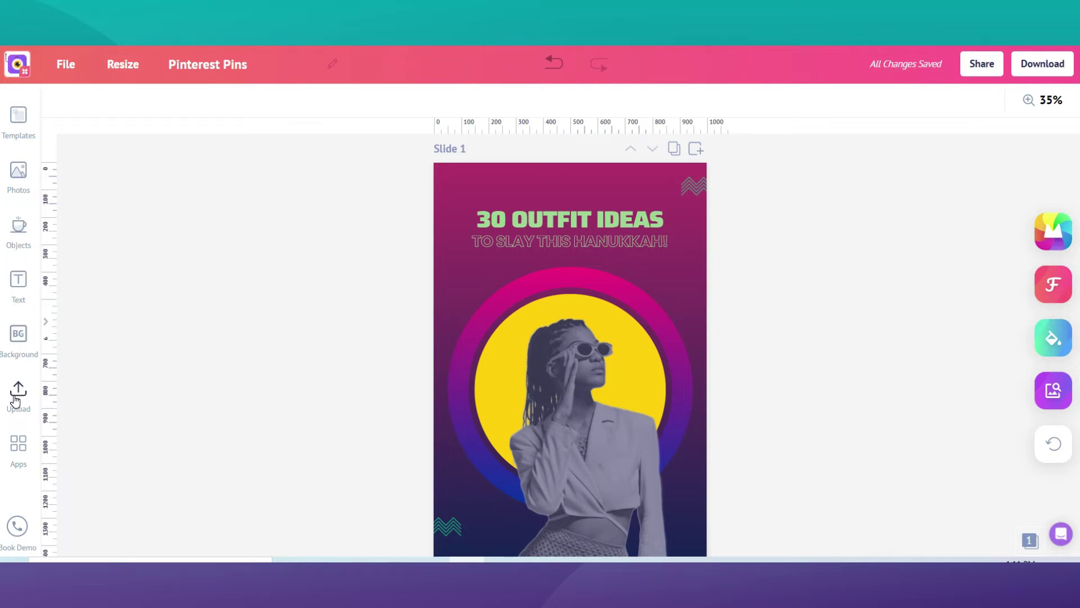
# Browse the Templates panel, close it, and reset the design to its original purple and yellow
pyautogui.click(48, 323)
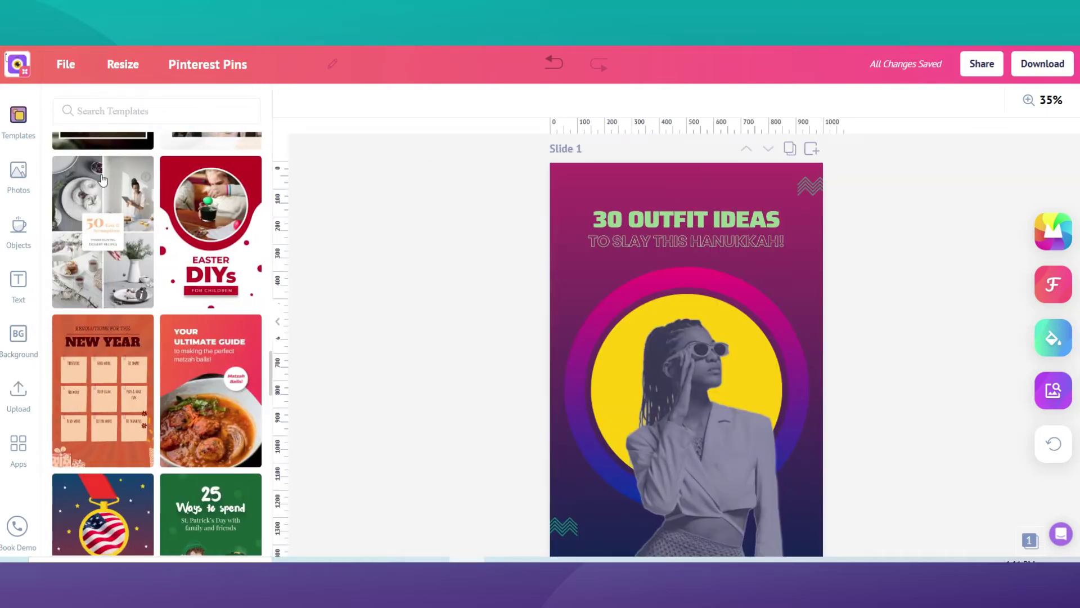
pyautogui.scroll(20, 204, 218)
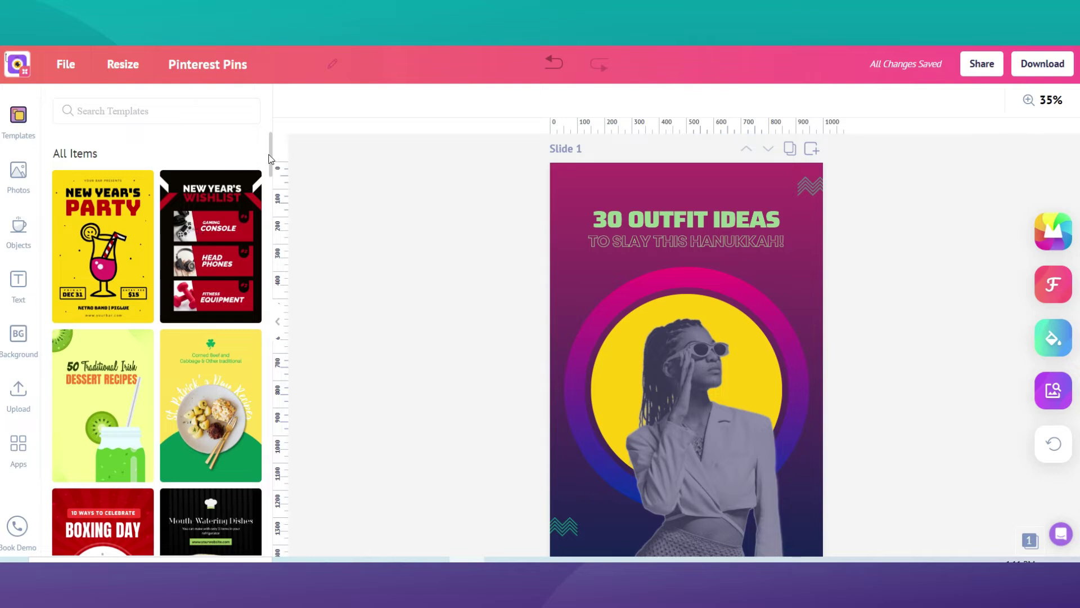
pyautogui.moveTo(272, 161); pyautogui.dragTo(255, 383)
pyautogui.click(277, 326)
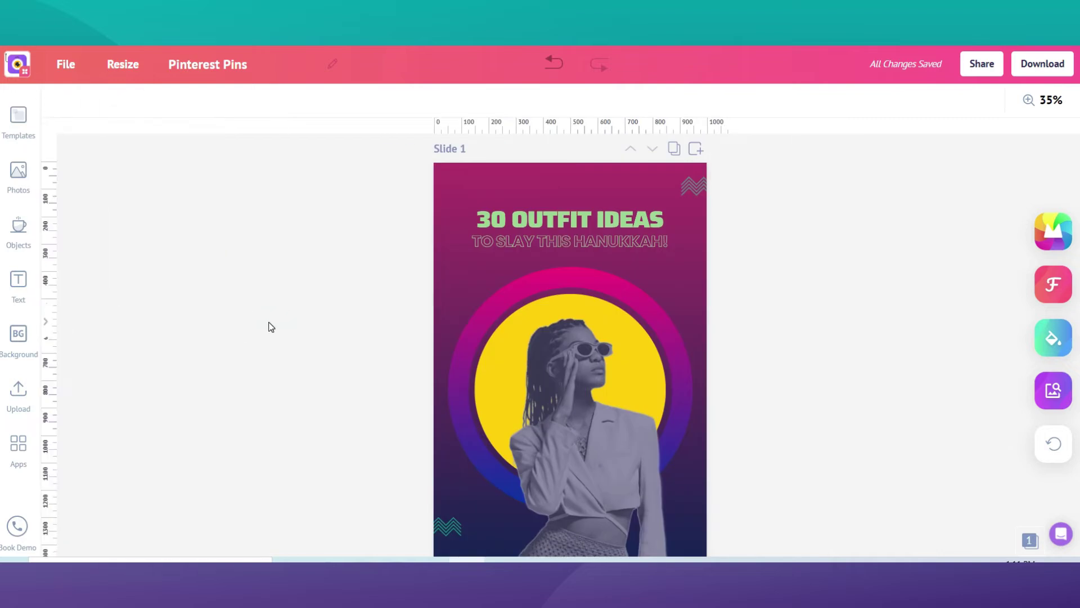
pyautogui.click(1053, 445)
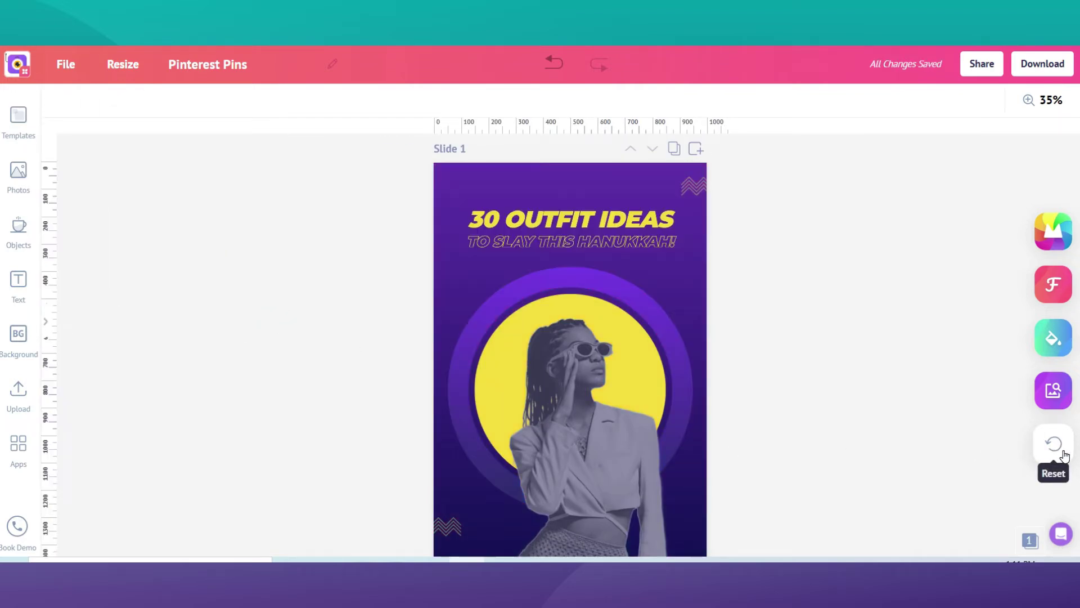
# Replace the woman's photo with the uploaded man photo, enlarged to fill the slide
pyautogui.click(617, 382)
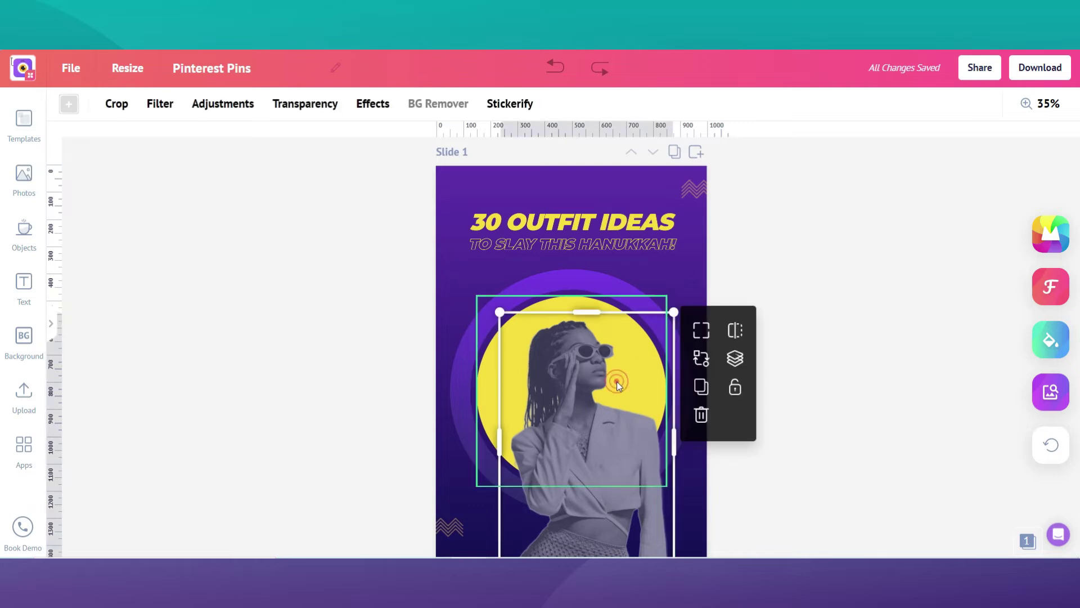
pyautogui.click(701, 416)
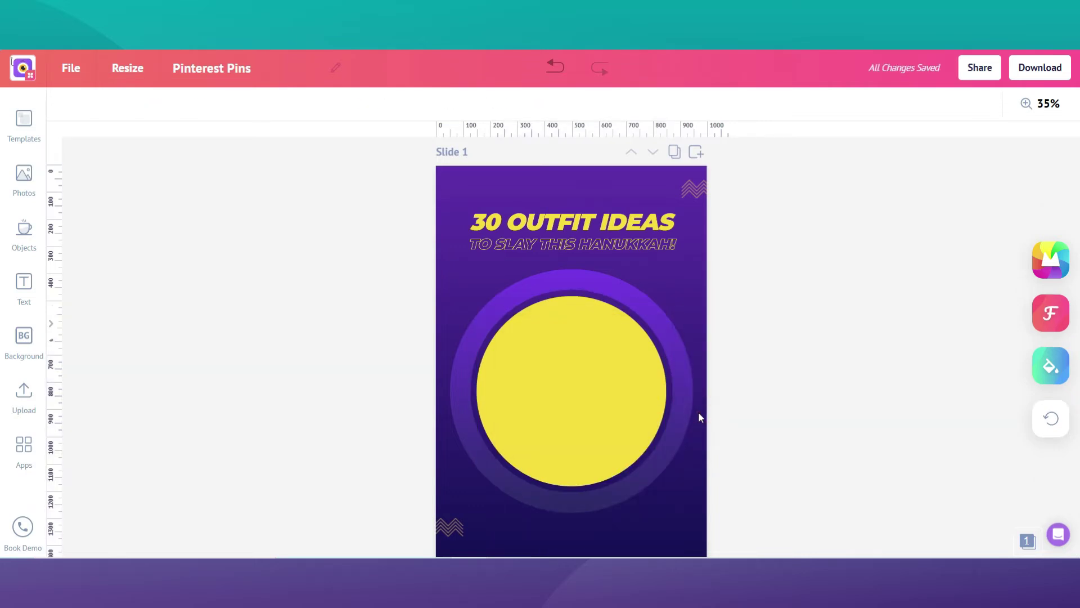
pyautogui.click(23, 394)
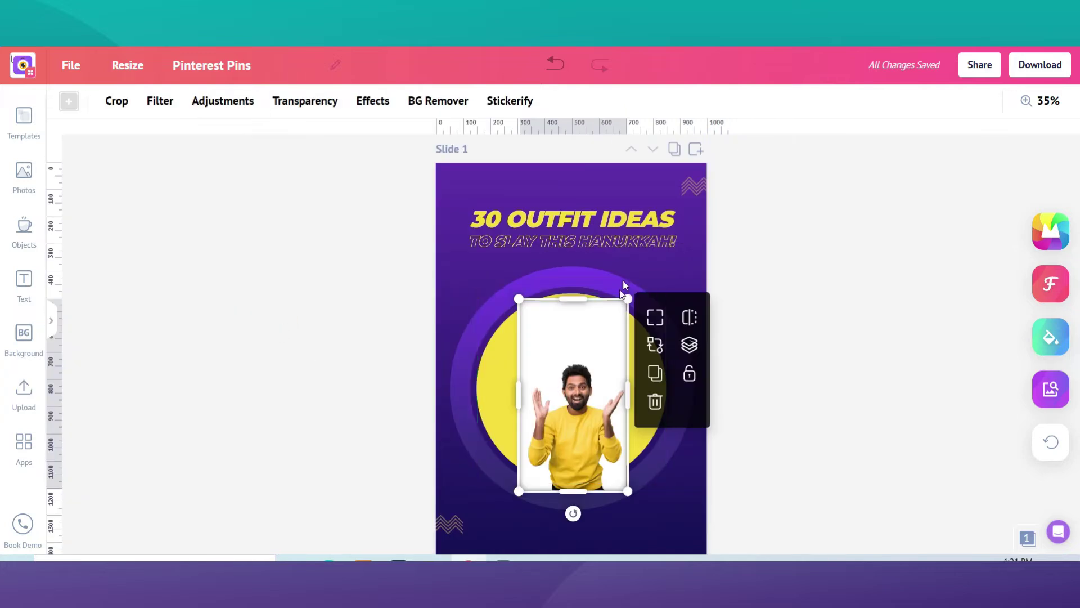
pyautogui.moveTo(625, 295); pyautogui.dragTo(637, 349)
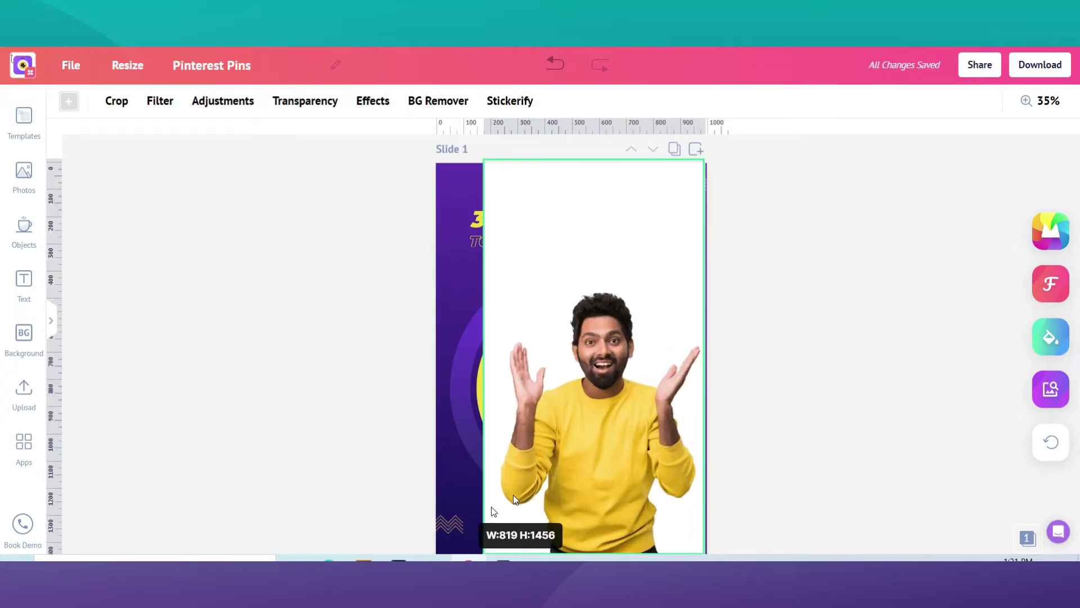
pyautogui.moveTo(513, 499); pyautogui.dragTo(490, 509)
# Remove the man photo's background with BG Remover and confirm it
pyautogui.click(450, 102)
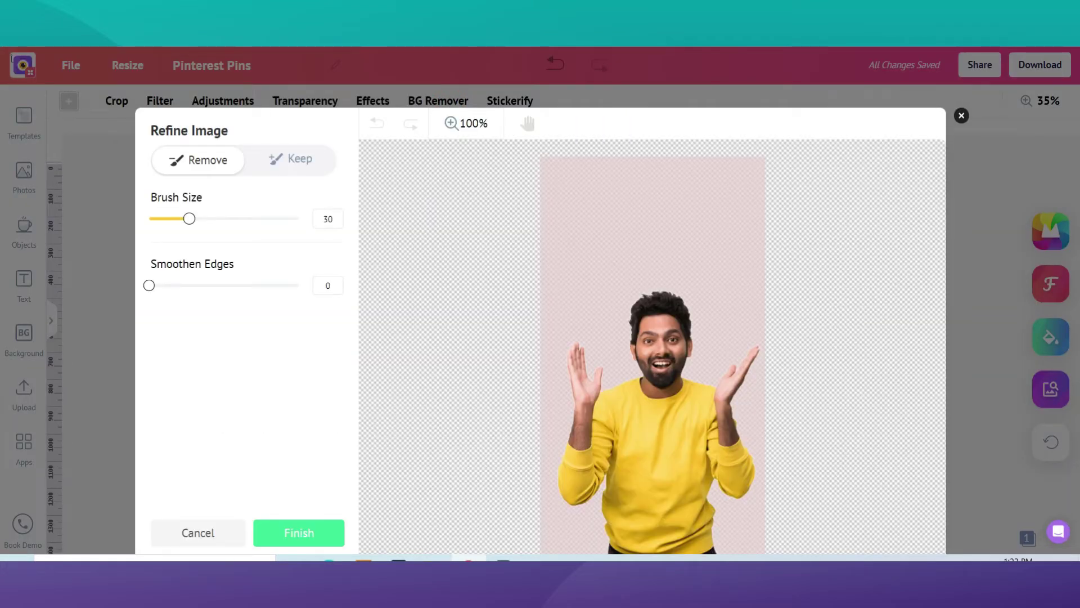
pyautogui.click(331, 538)
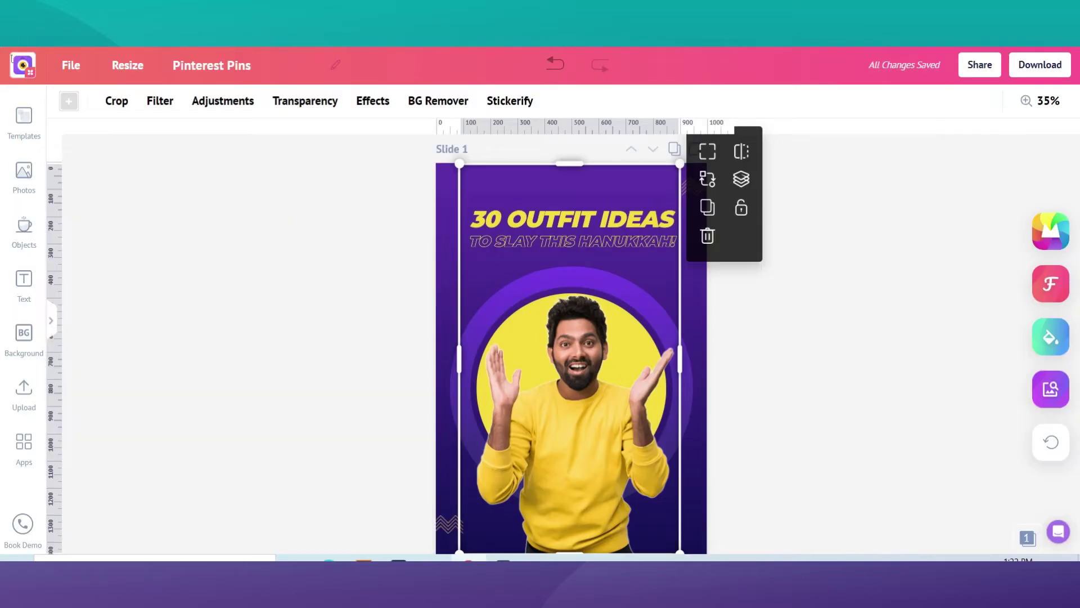
pyautogui.click(769, 295)
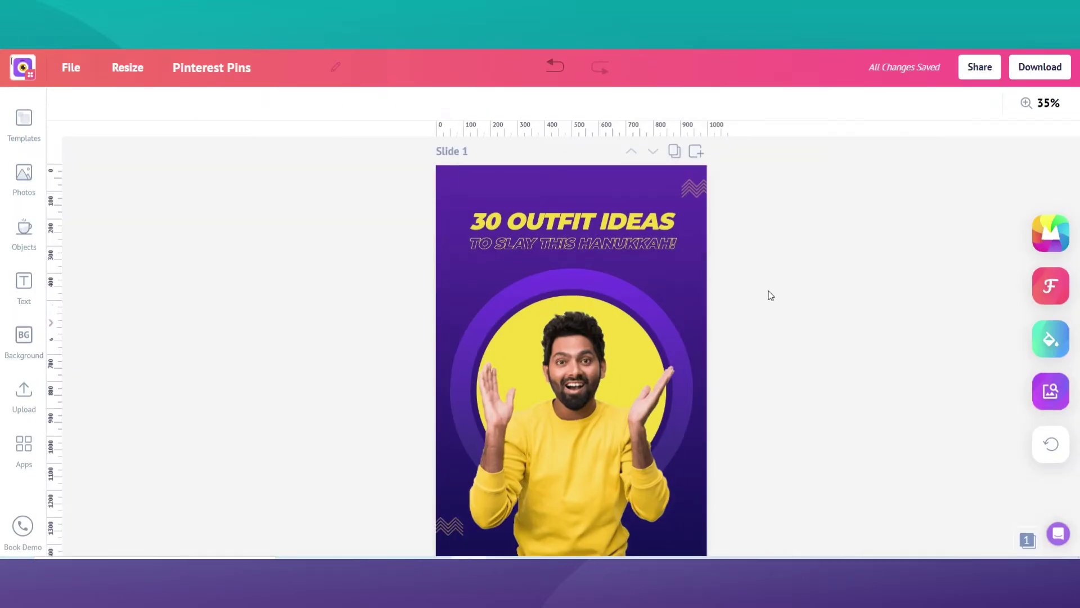
pyautogui.click(24, 174)
pyautogui.click(250, 189)
pyautogui.scroll(-10, 258, 325)
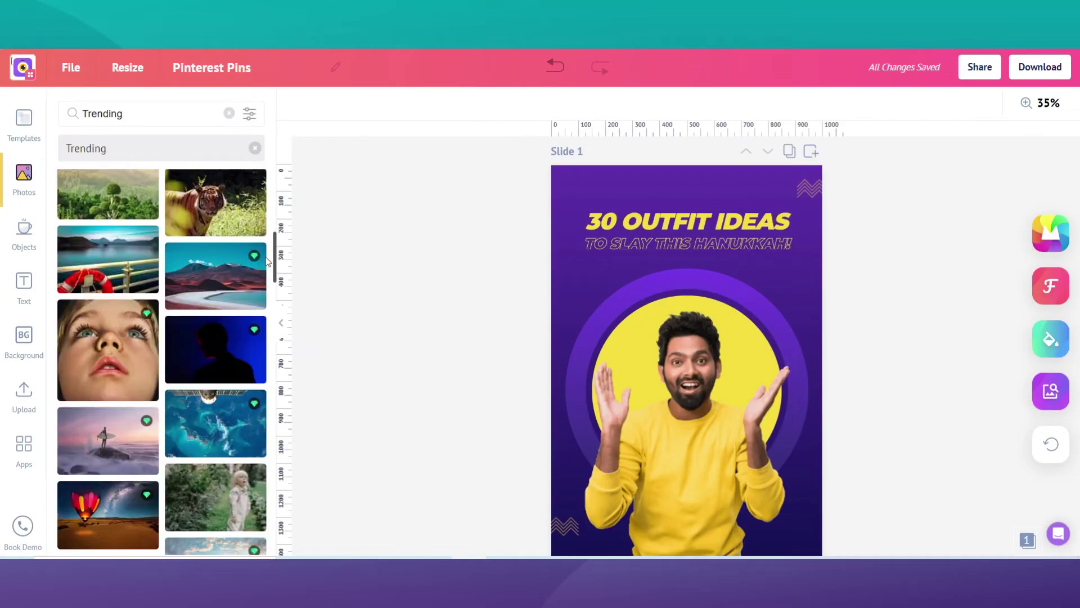
pyautogui.scroll(-15, 258, 325)
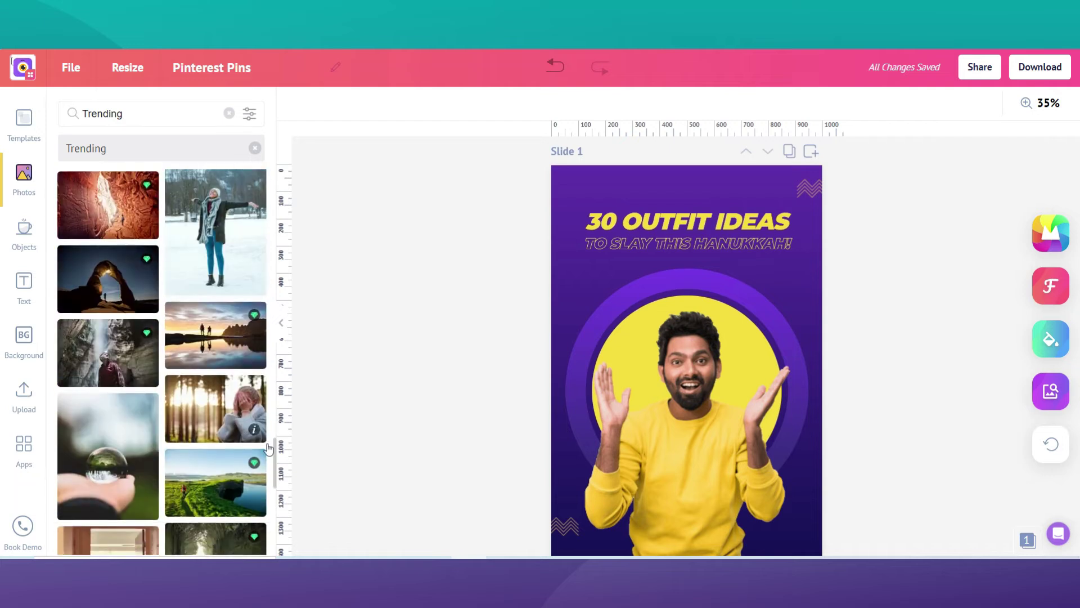
pyautogui.scroll(-4, 260, 495)
pyautogui.scroll(7, 262, 282)
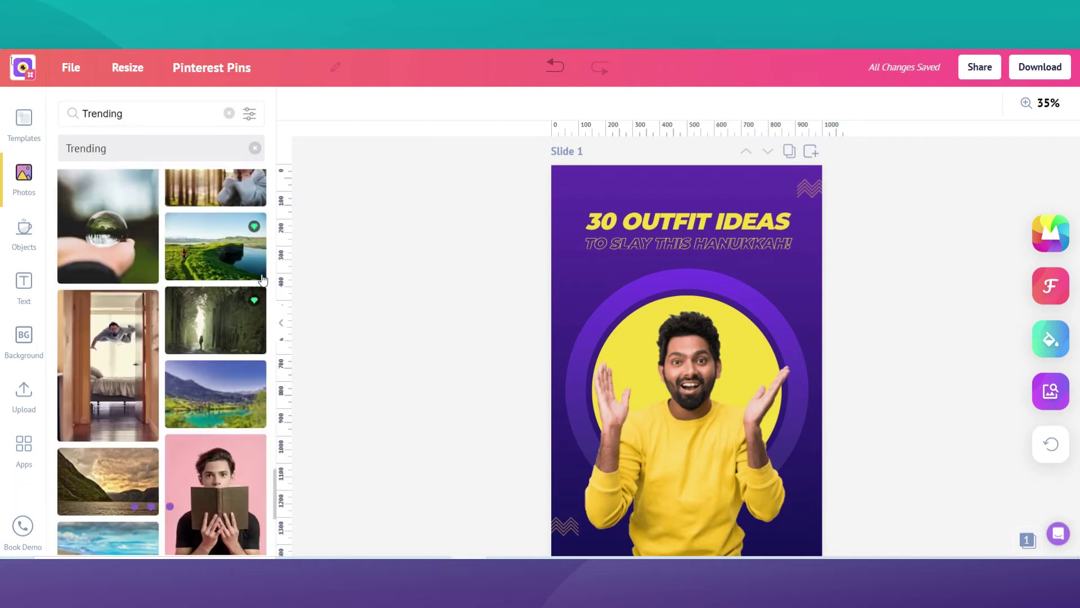
pyautogui.scroll(-10, 261, 282)
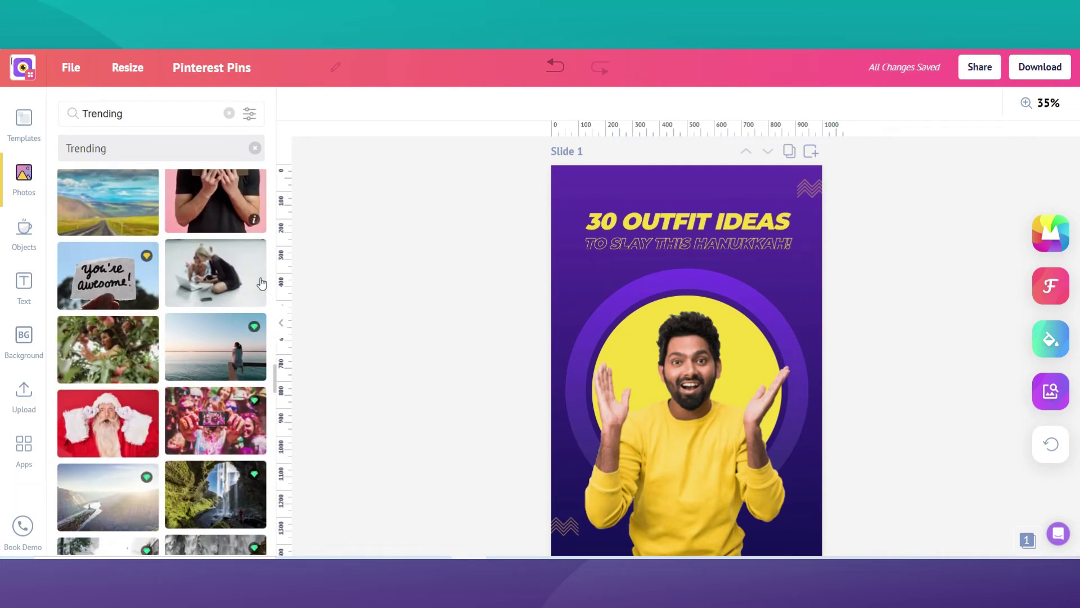
pyautogui.scroll(-10, 262, 282)
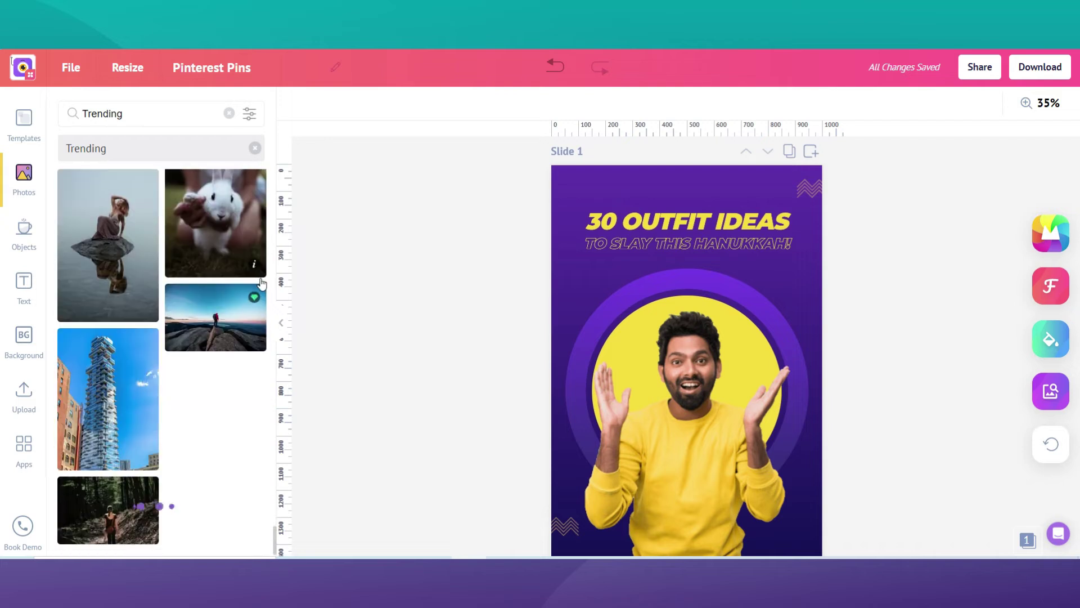
pyautogui.scroll(-10, 261, 283)
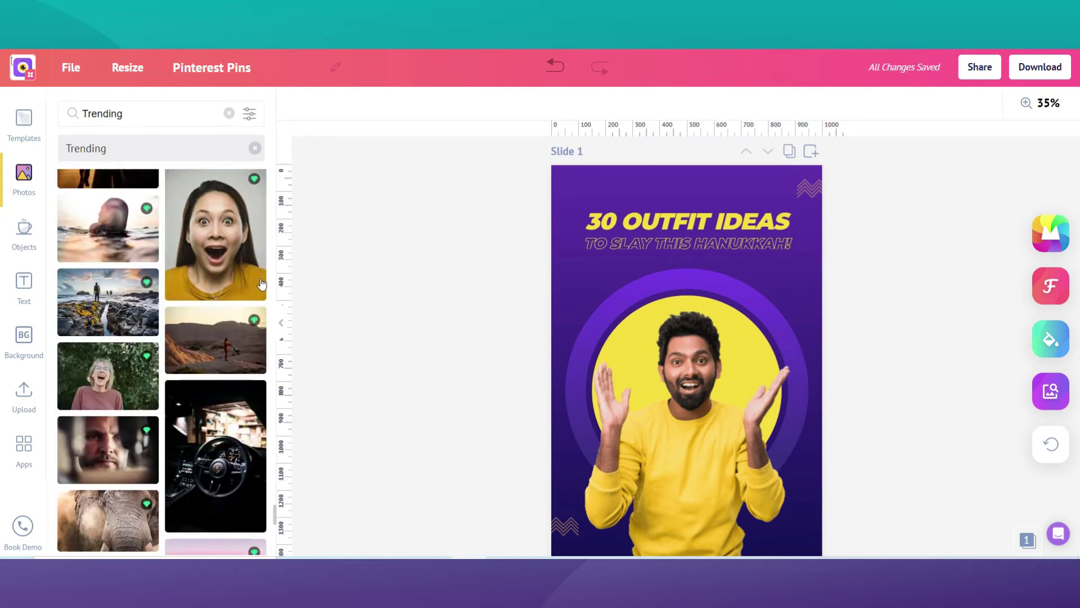
pyautogui.scroll(-10, 262, 283)
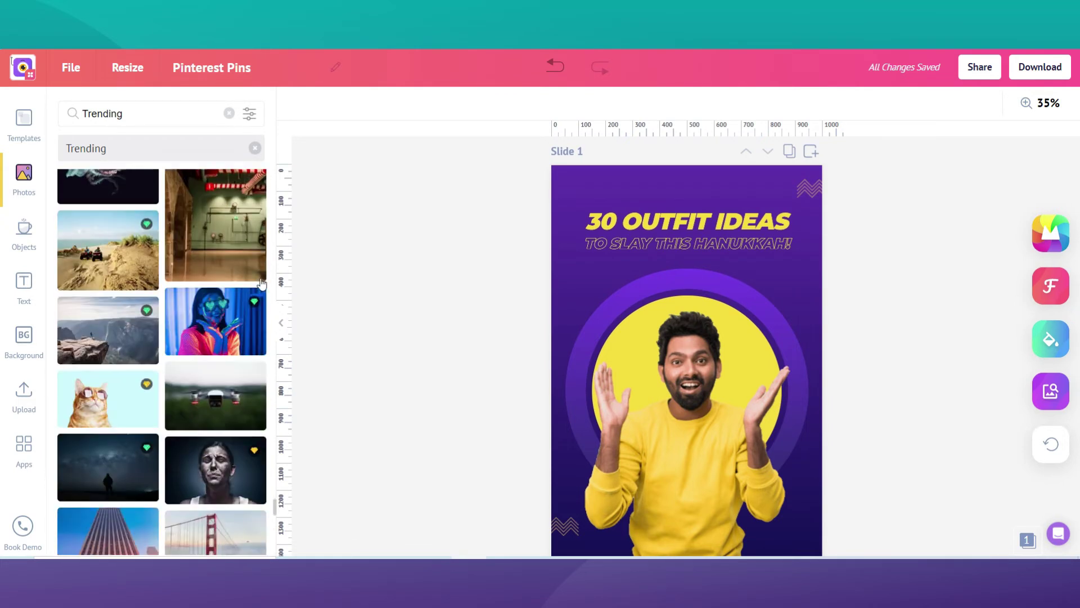
pyautogui.click(281, 323)
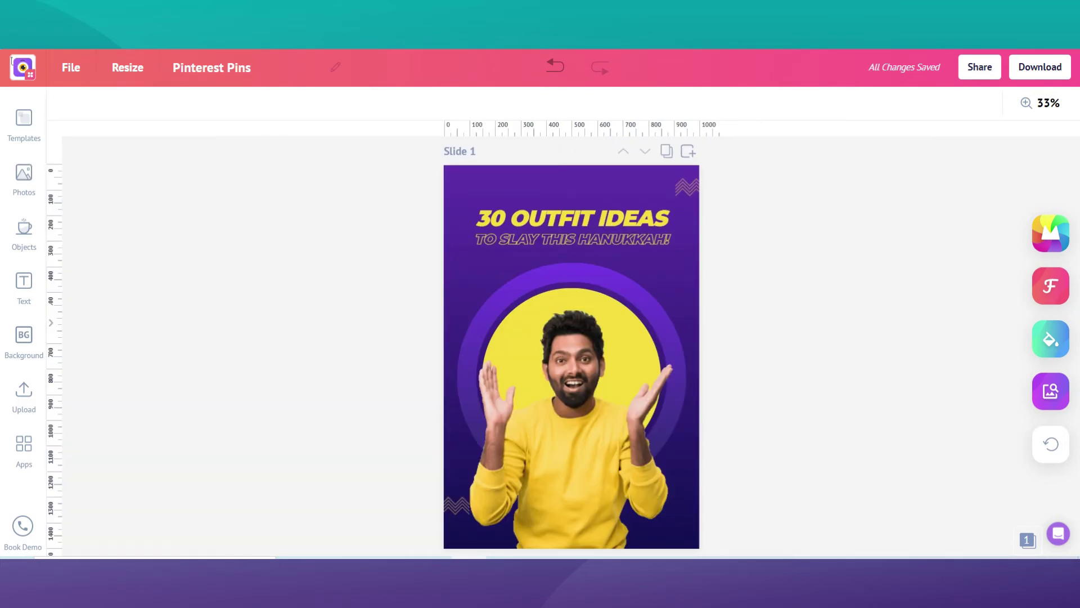
pyautogui.click(25, 285)
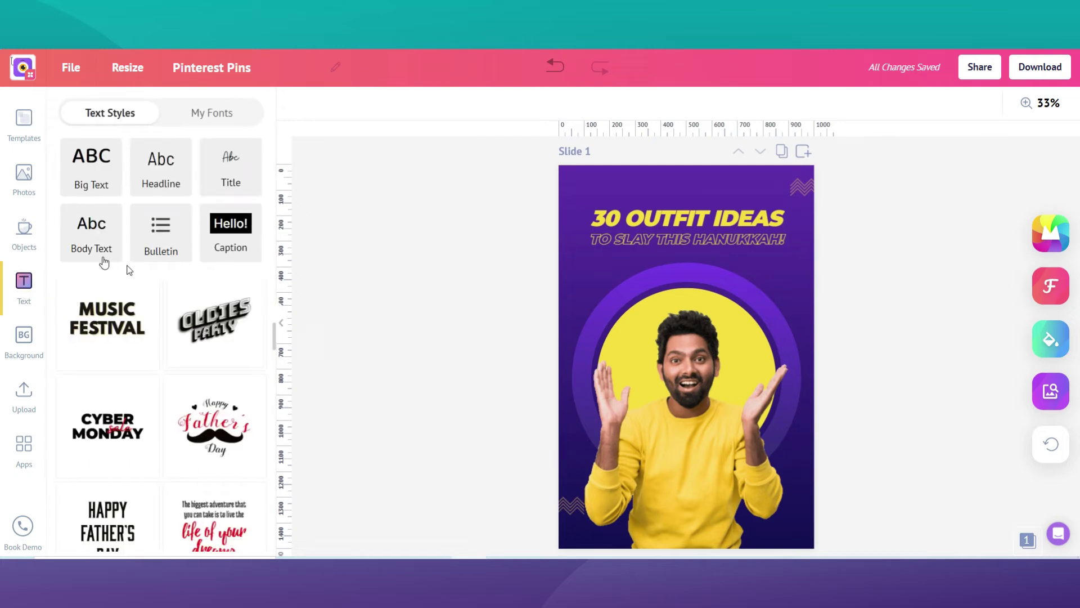
# Switch the 30 OUTFIT IDEAS heading from Montserrat Black to the Anton font
pyautogui.click(271, 337)
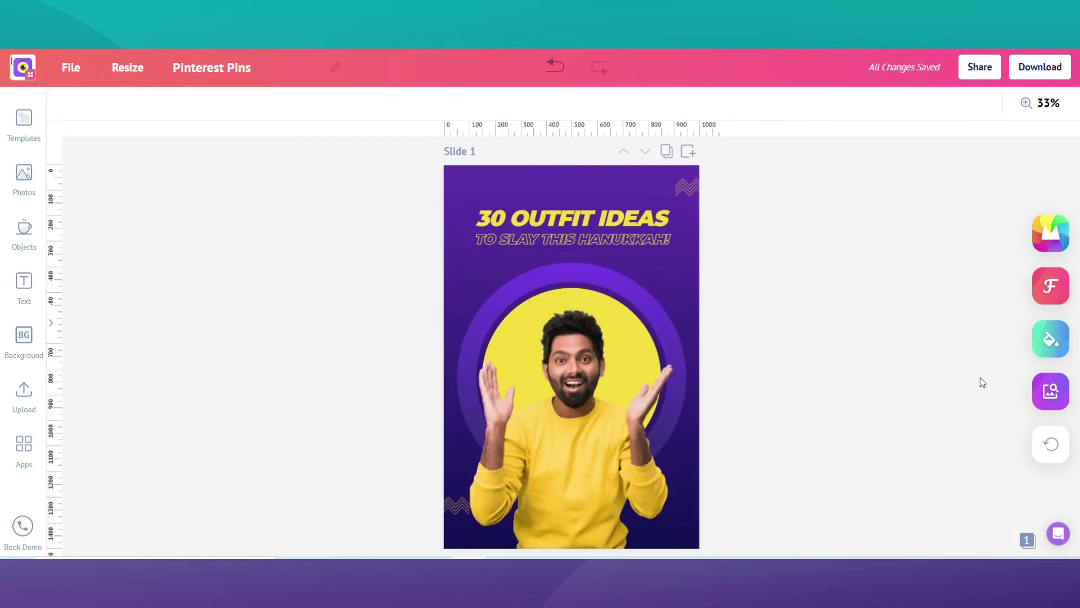
pyautogui.click(666, 221)
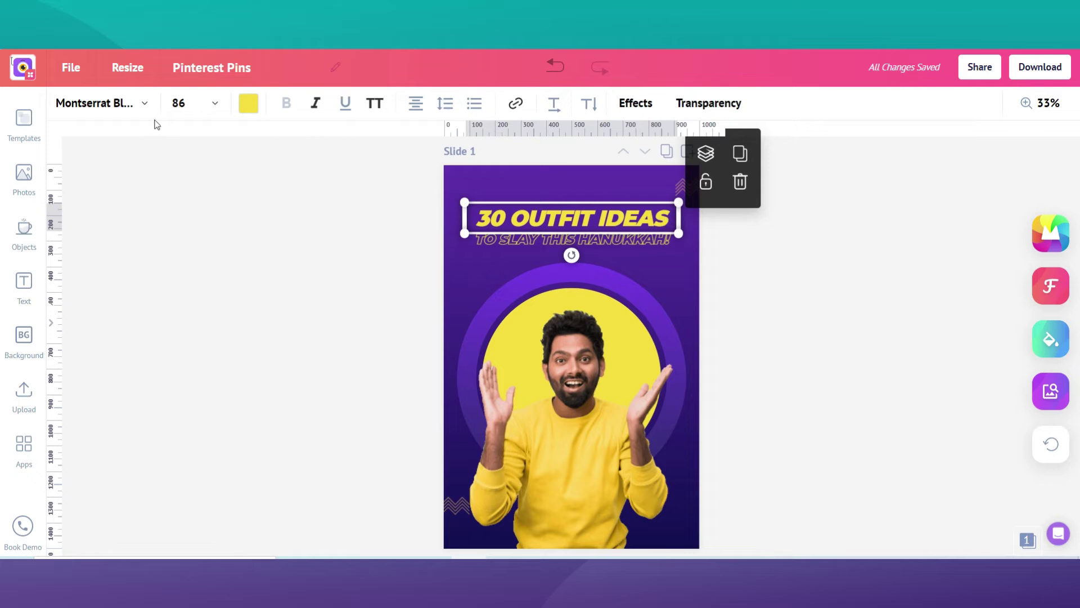
pyautogui.click(145, 104)
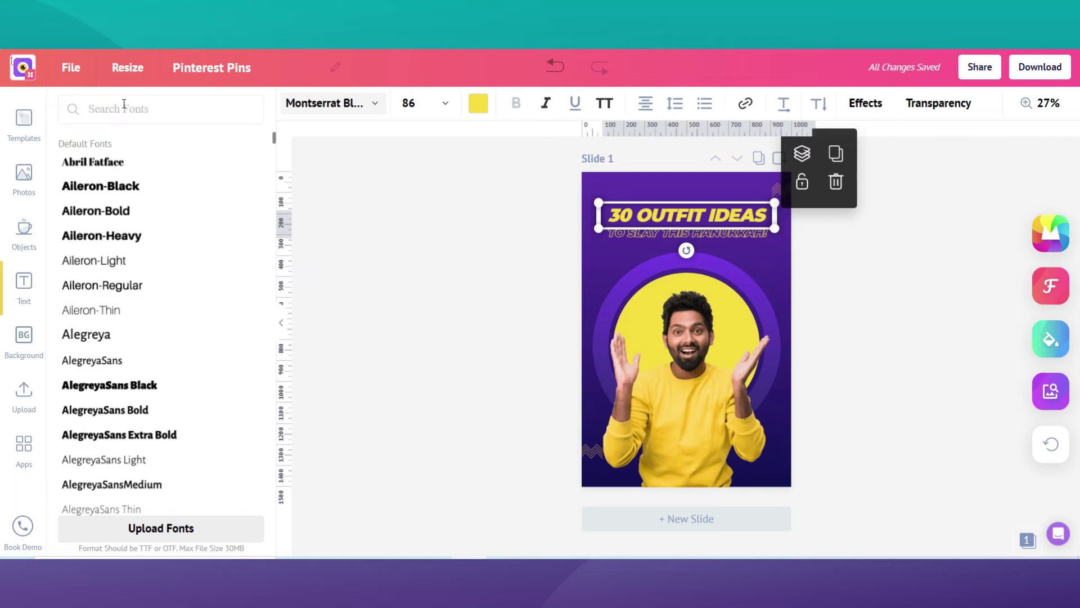
pyautogui.write('Anto')
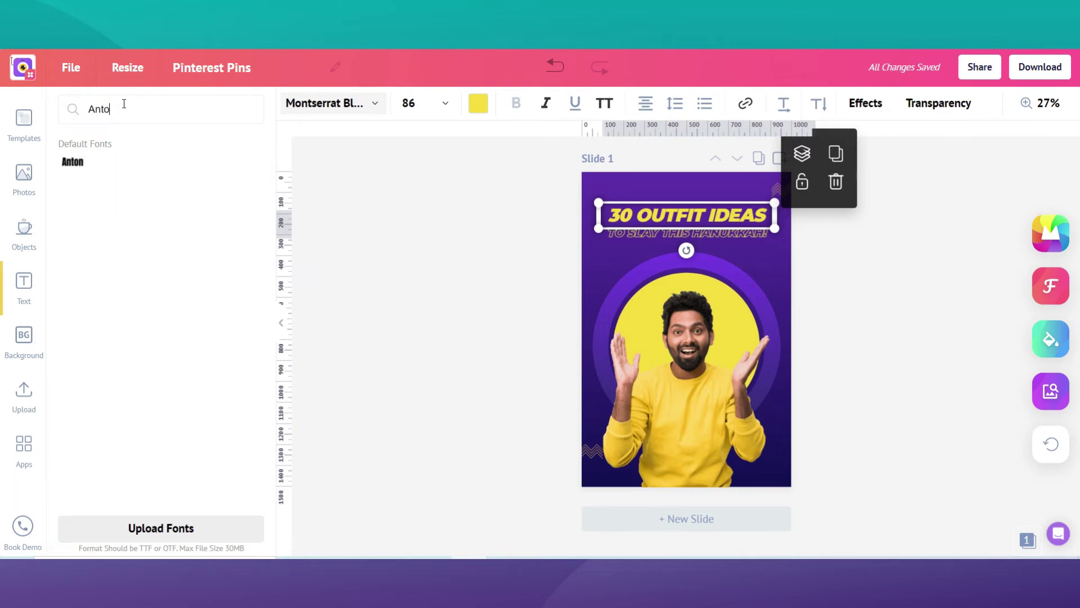
pyautogui.click(128, 162)
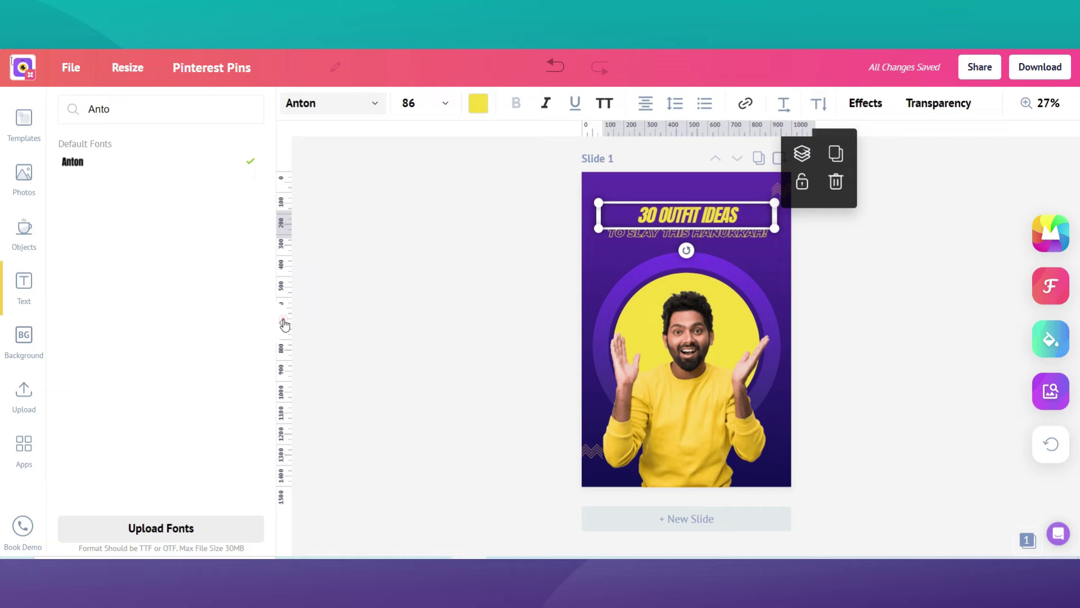
pyautogui.click(283, 323)
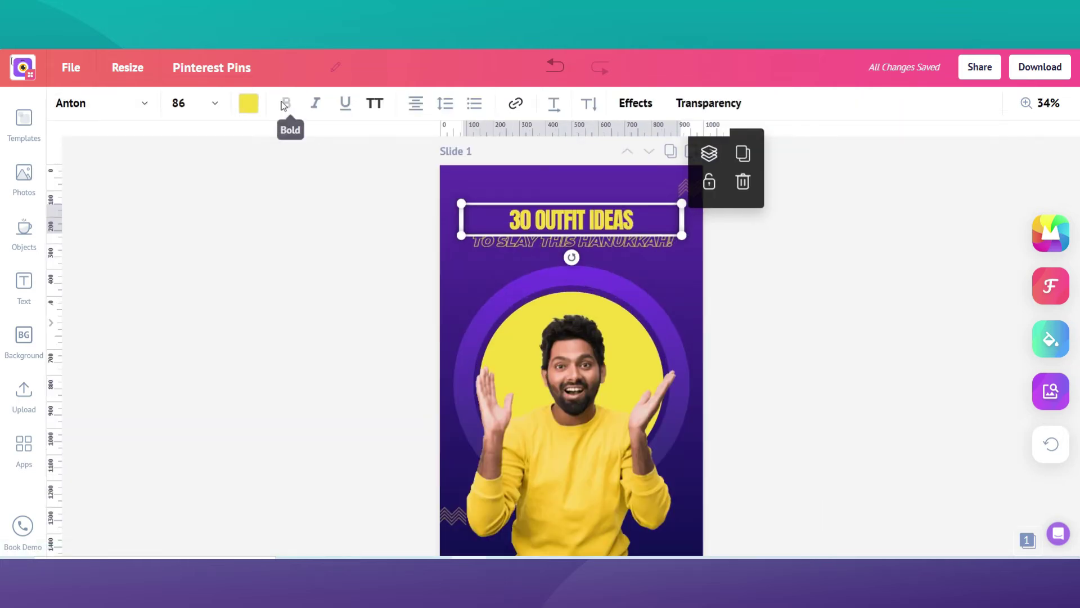
# Keep the heading centre-aligned and widen its character spacing to 100
pyautogui.click(285, 104)
pyautogui.click(417, 108)
pyautogui.click(418, 108)
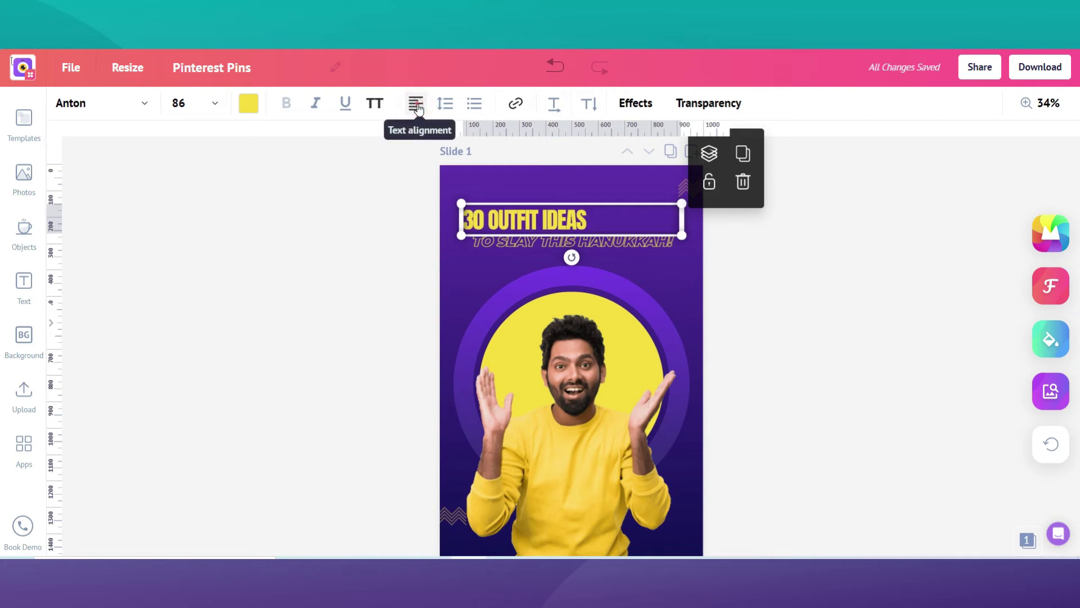
pyautogui.click(417, 108)
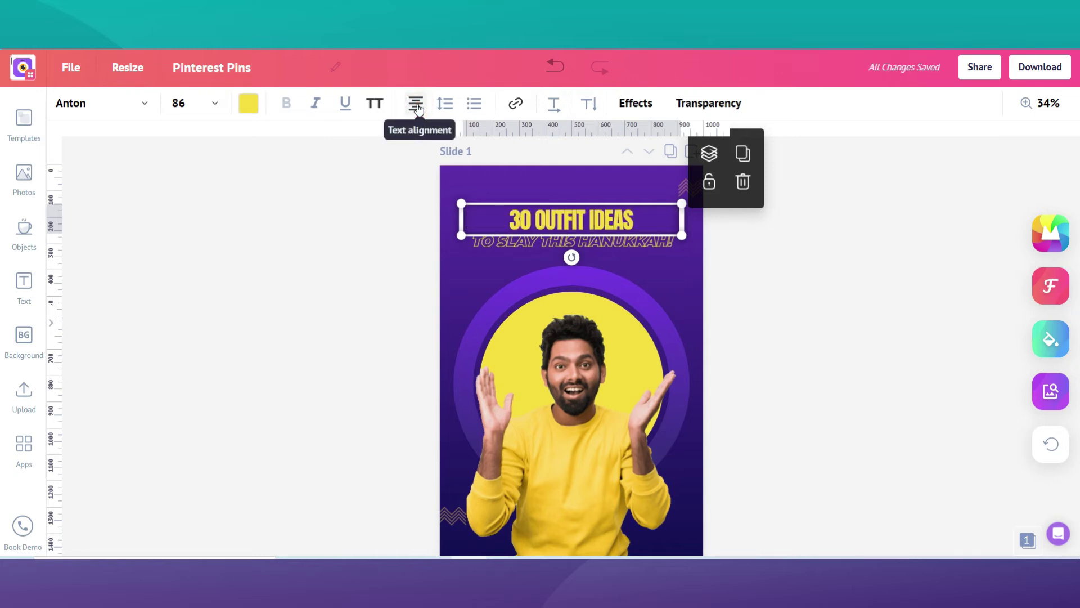
pyautogui.click(453, 108)
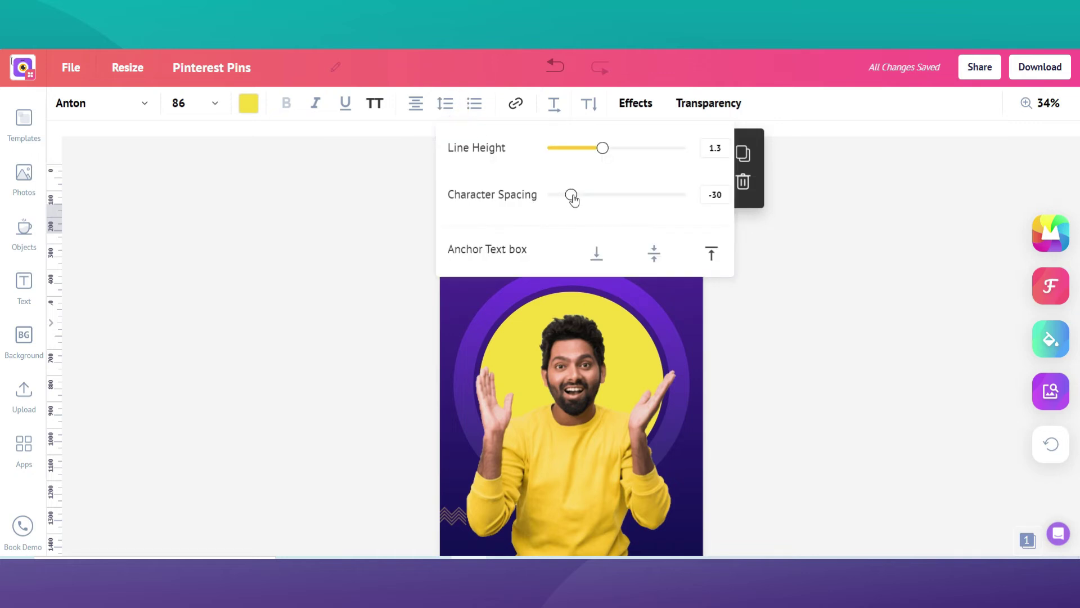
pyautogui.moveTo(571, 195)
pyautogui.mouseDown()
pyautogui.moveTo(590, 211)
pyautogui.moveTo(572, 194)
pyautogui.mouseUp()
# Add a Shadow text effect to the heading
pyautogui.click(635, 103)
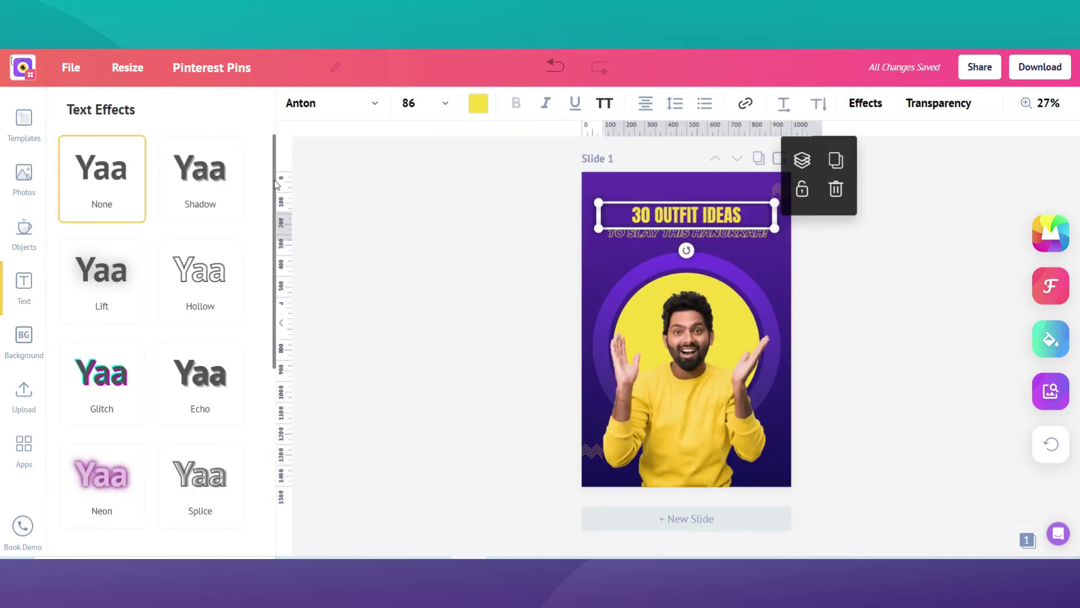
pyautogui.moveTo(274, 181); pyautogui.dragTo(298, 194)
pyautogui.click(198, 169)
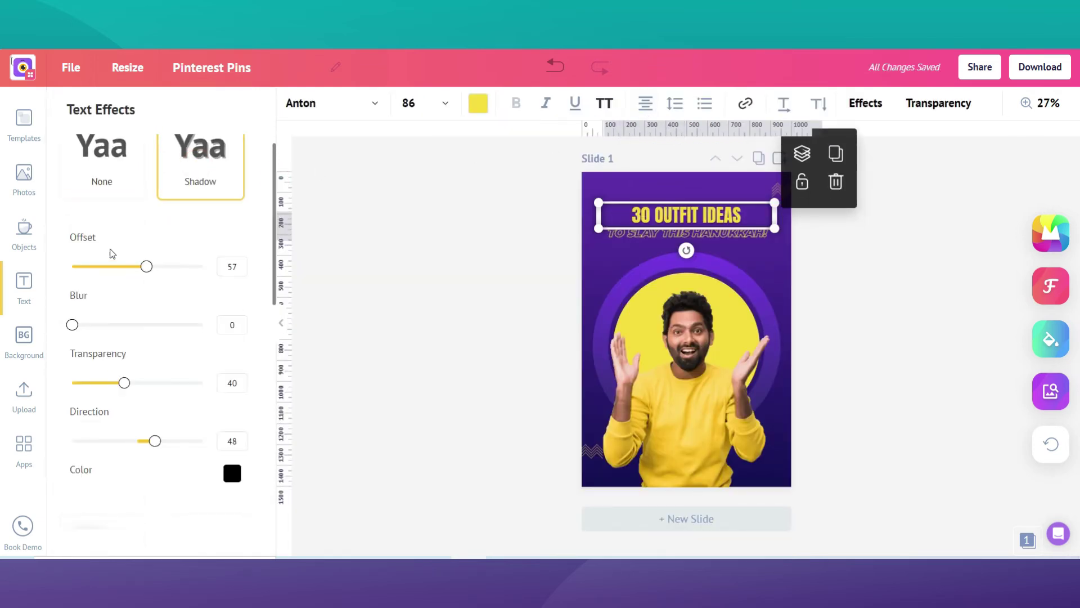
pyautogui.press('Escape')
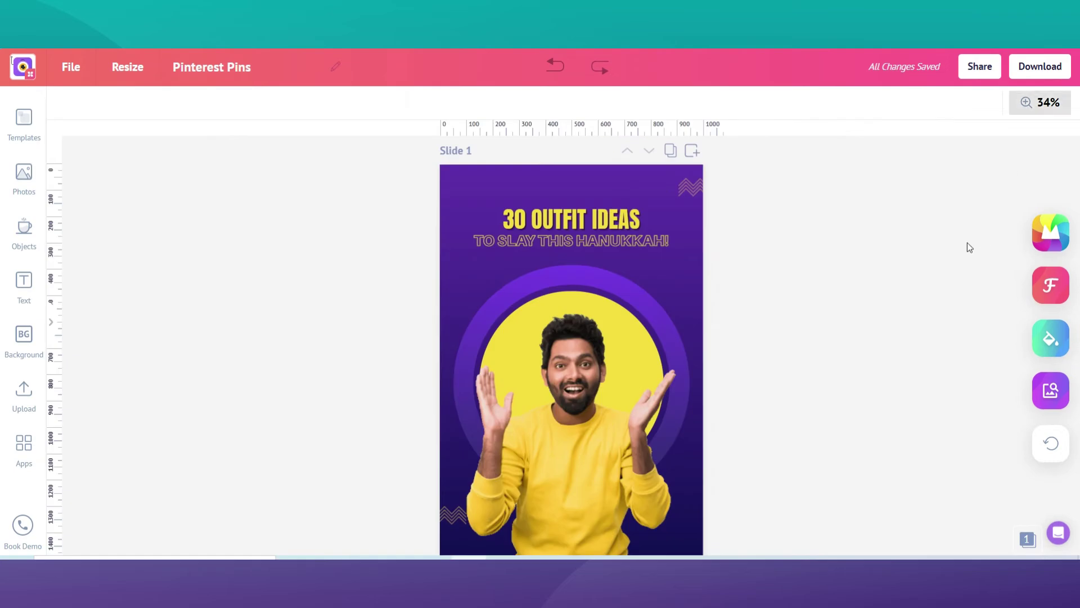
# After previewing DT presets, apply a Custom duotone with lowered intensity to the man's photo
pyautogui.click(621, 472)
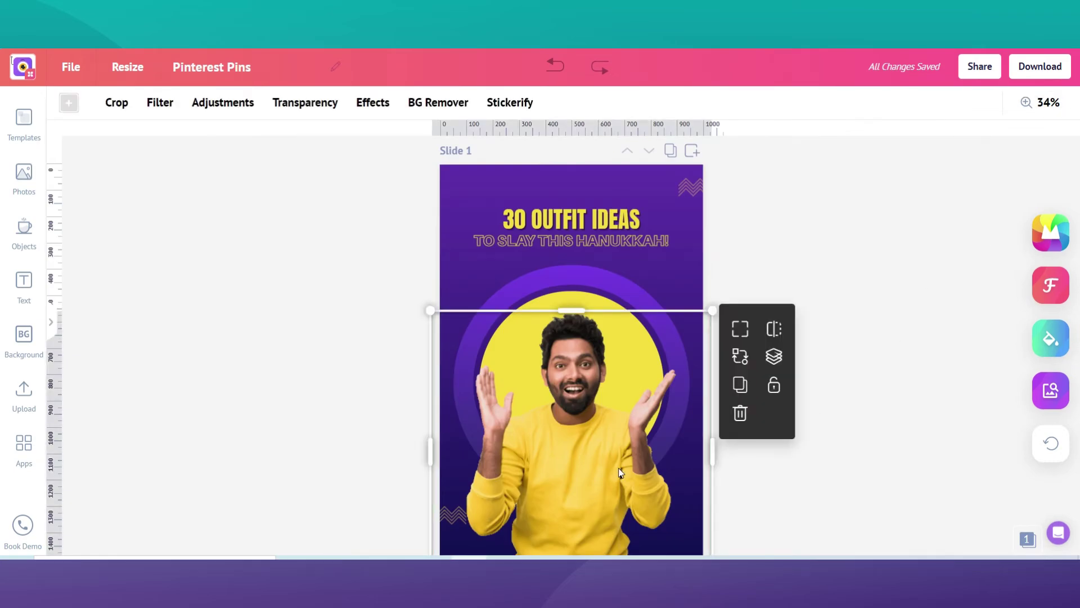
pyautogui.click(385, 101)
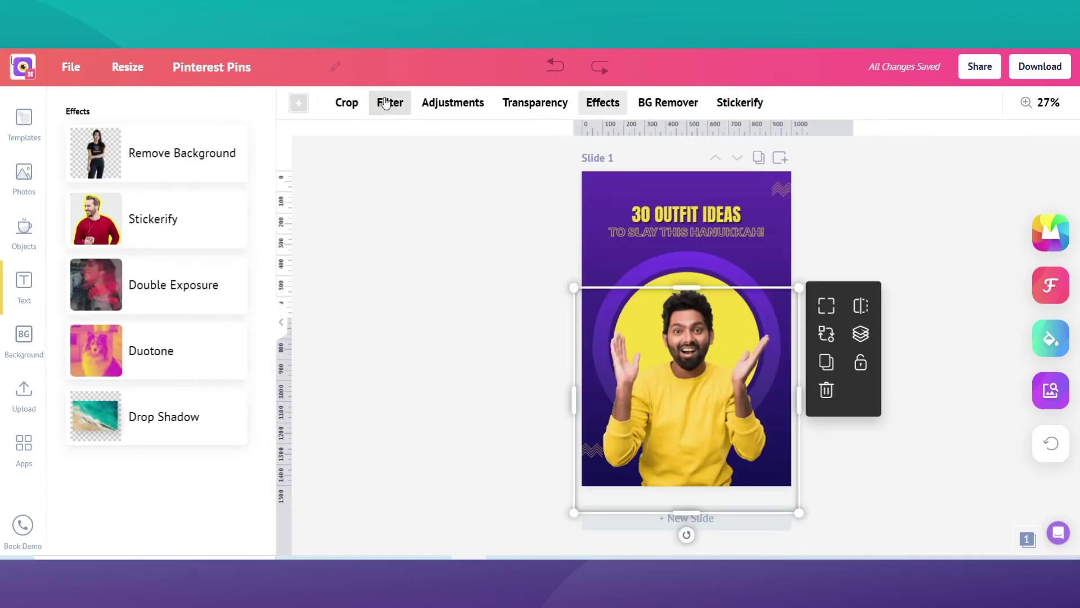
pyautogui.click(192, 350)
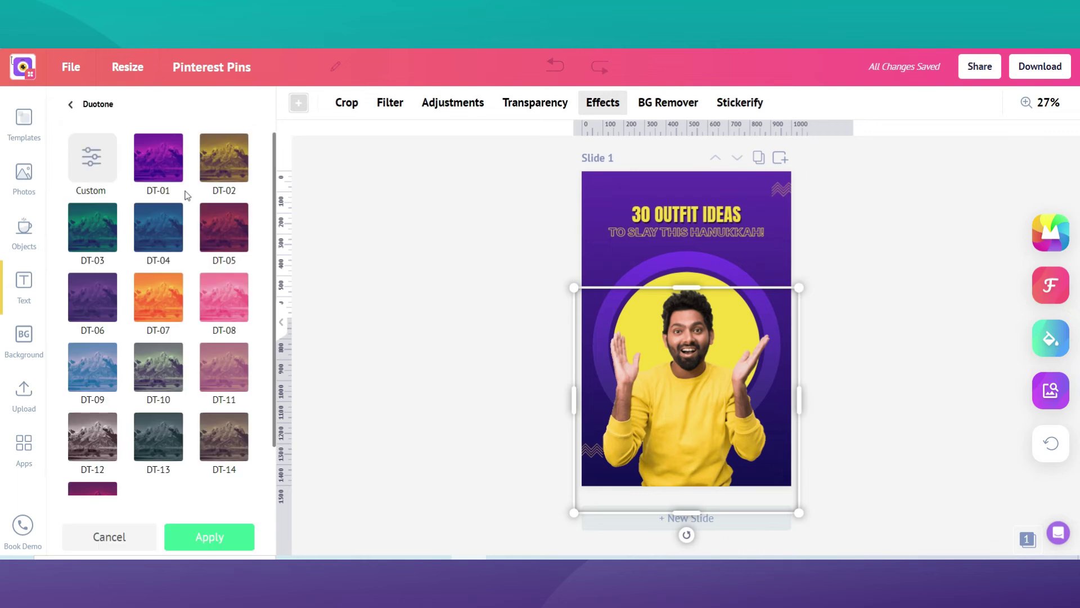
pyautogui.click(169, 169)
pyautogui.click(218, 169)
pyautogui.click(84, 242)
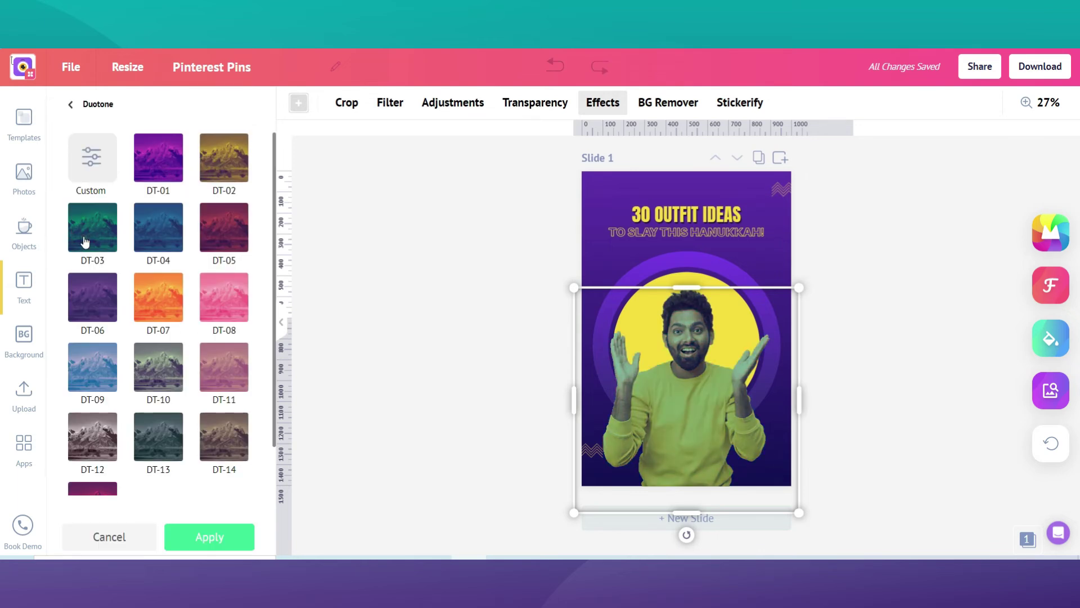
pyautogui.click(235, 172)
pyautogui.click(151, 237)
pyautogui.click(245, 166)
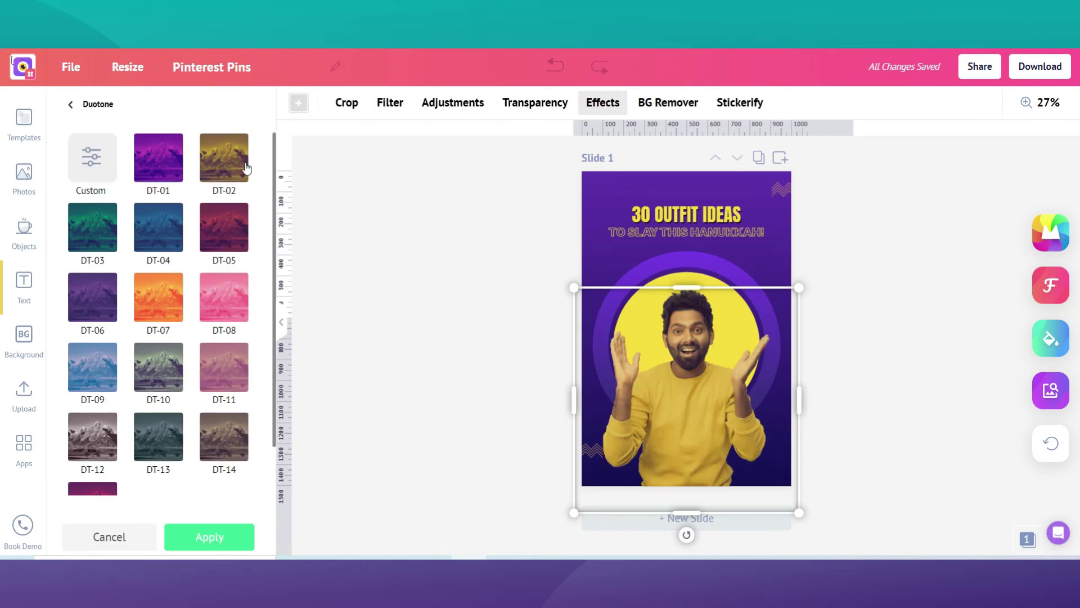
pyautogui.click(95, 166)
pyautogui.moveTo(135, 322); pyautogui.dragTo(98, 328)
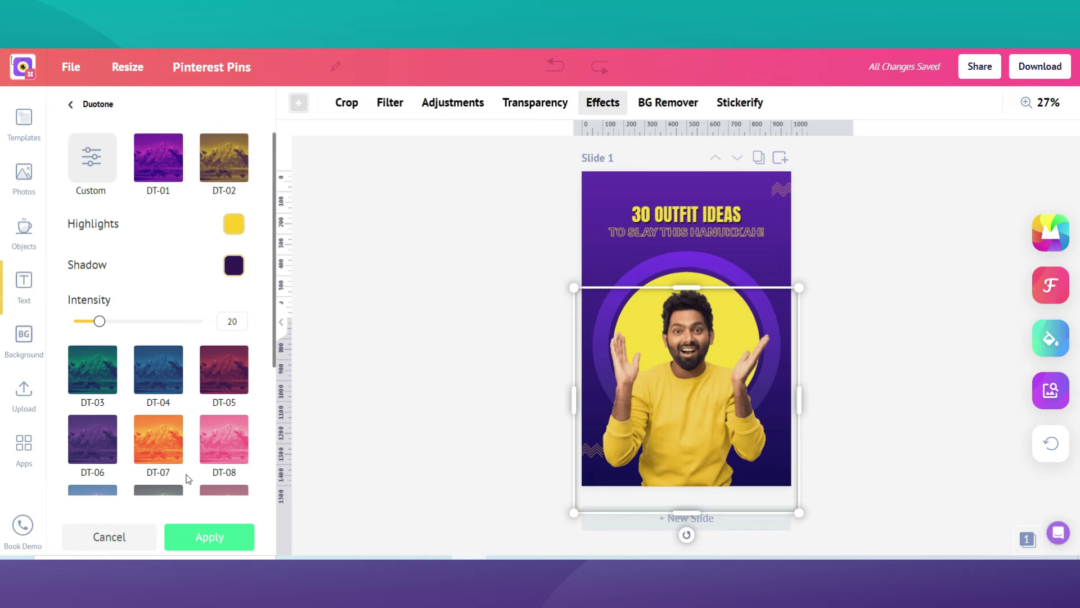
pyautogui.click(201, 537)
# Adjust the man's photo to hue 5, saturation 10 and brightness 1
pyautogui.click(453, 103)
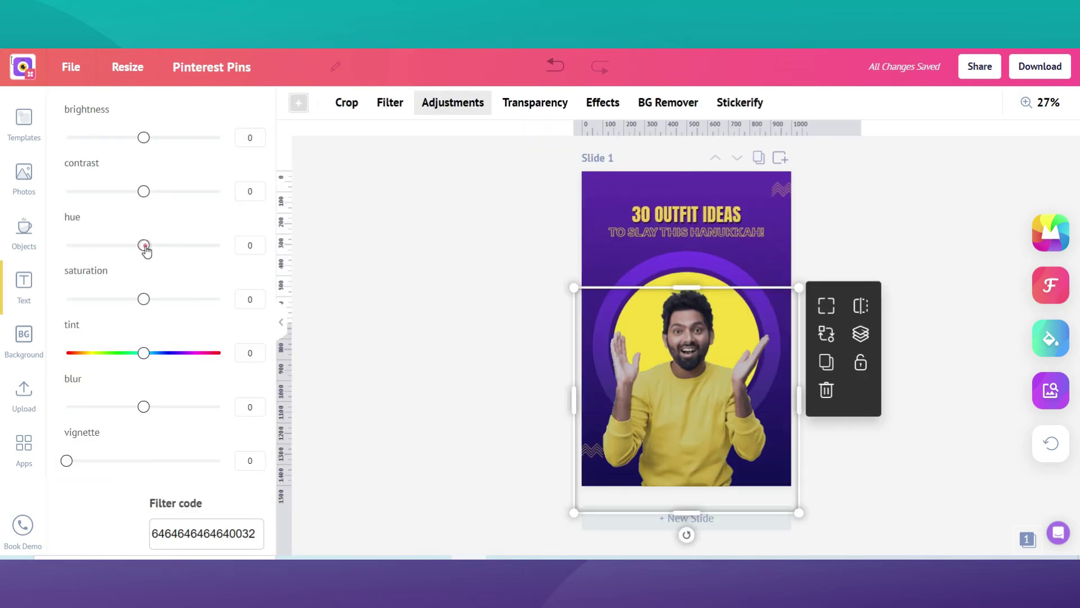
pyautogui.moveTo(144, 245); pyautogui.dragTo(152, 250)
pyautogui.moveTo(144, 299); pyautogui.dragTo(155, 306)
pyautogui.moveTo(150, 247); pyautogui.dragTo(148, 251)
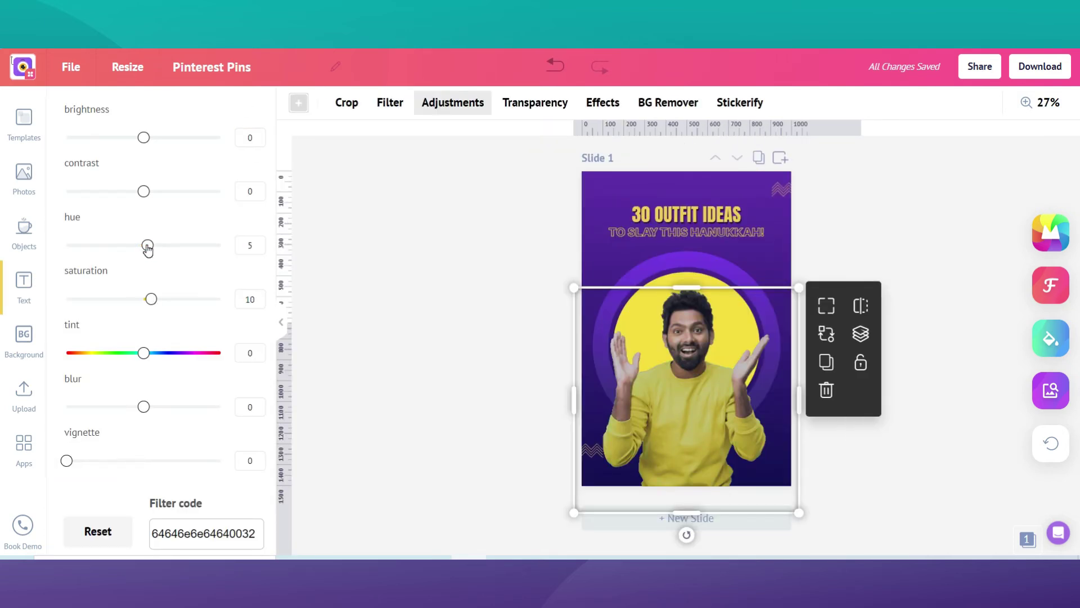
pyautogui.moveTo(144, 140); pyautogui.dragTo(139, 136)
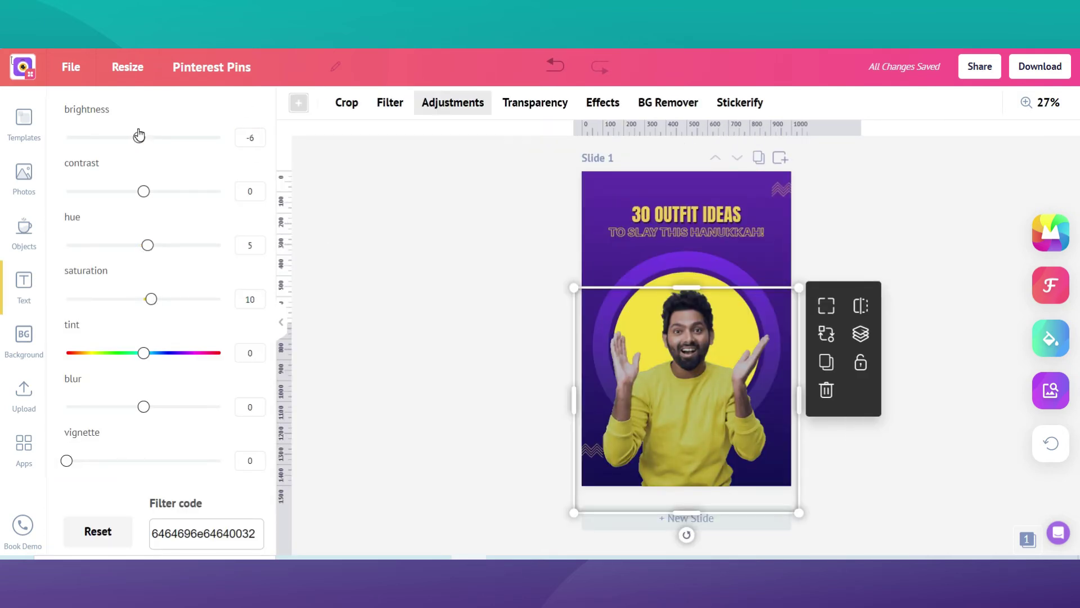
# Retype the 30 OUTFIT IDEAS heading as 'HOW TO CREATE'
pyautogui.click(283, 323)
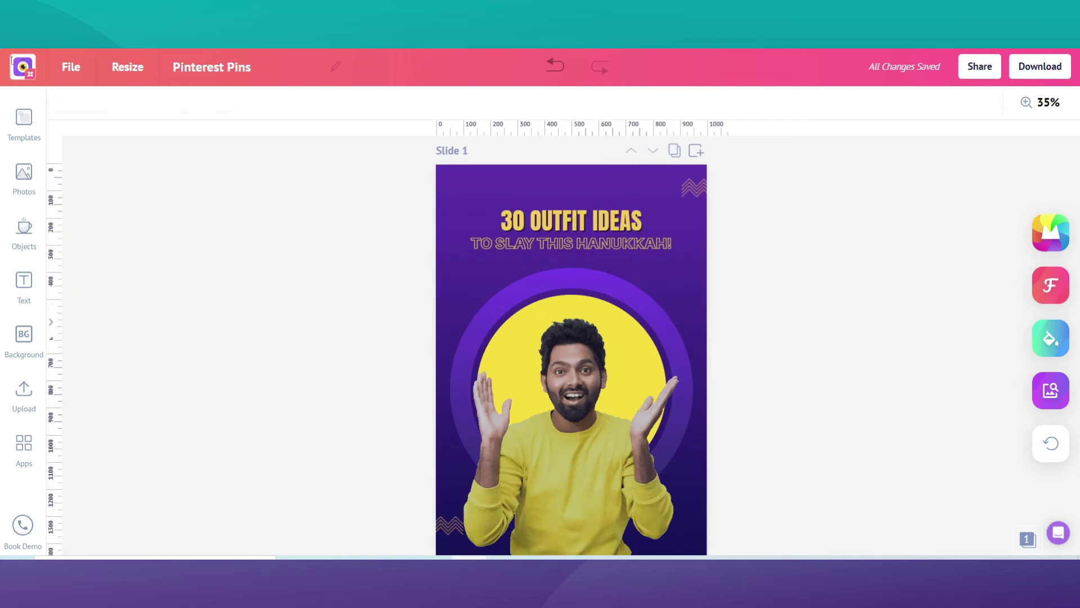
pyautogui.click(623, 219)
pyautogui.doubleClick(623, 219)
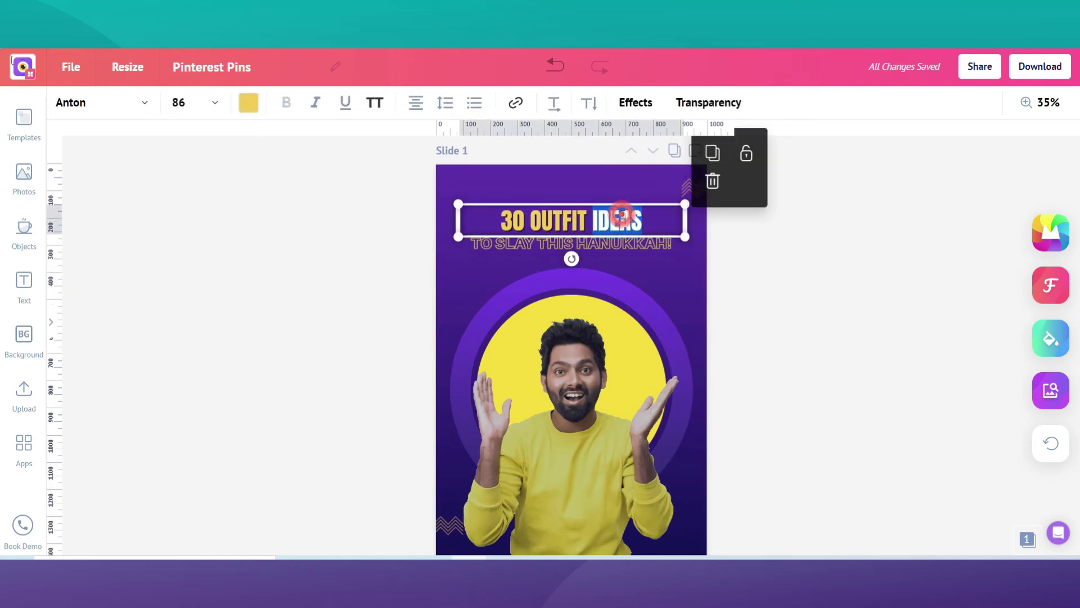
pyautogui.click(635, 216)
pyautogui.moveTo(642, 218); pyautogui.dragTo(484, 210)
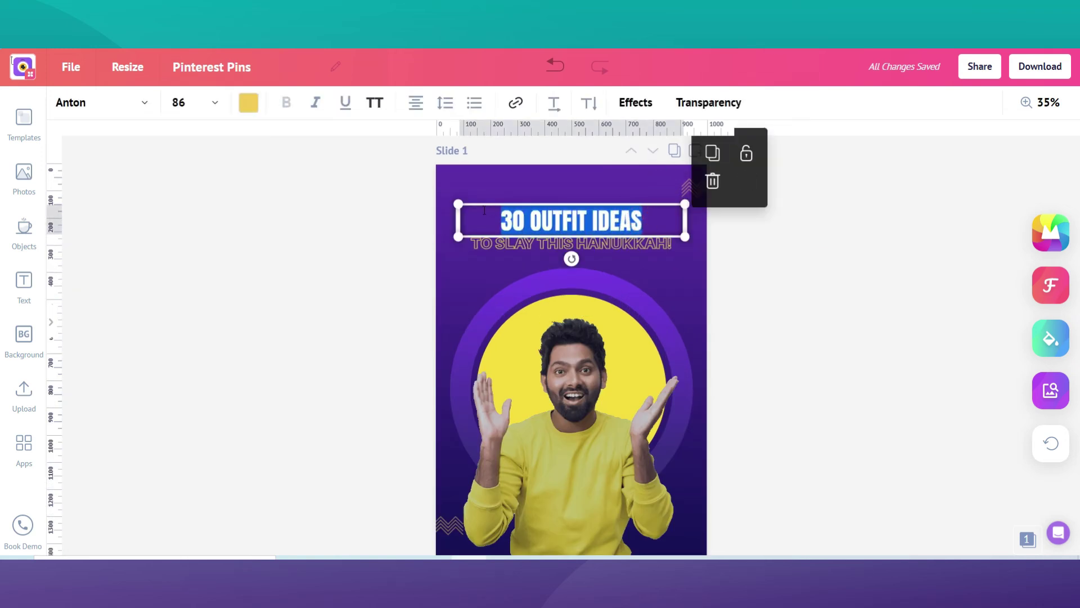
pyautogui.write('HOW TO CREATE')
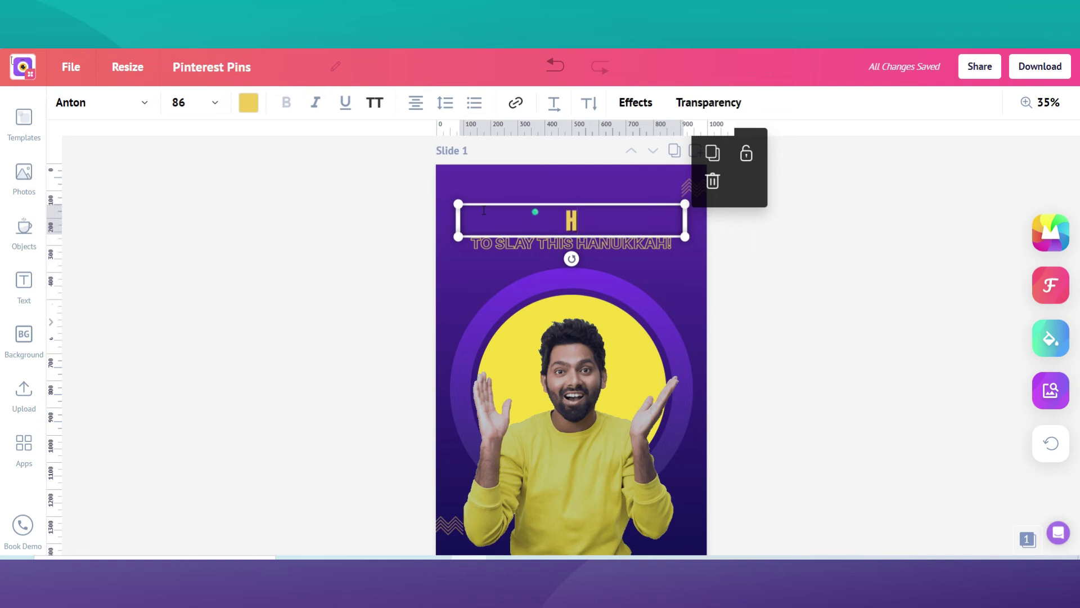
pyautogui.click(717, 229)
pyautogui.click(639, 218)
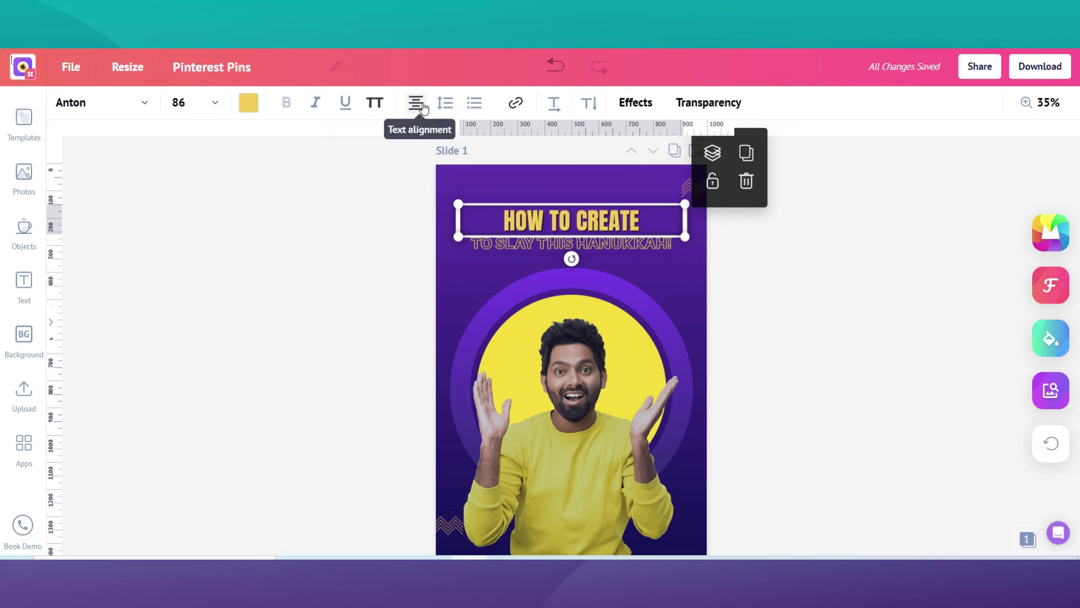
pyautogui.click(417, 102)
pyautogui.click(632, 221)
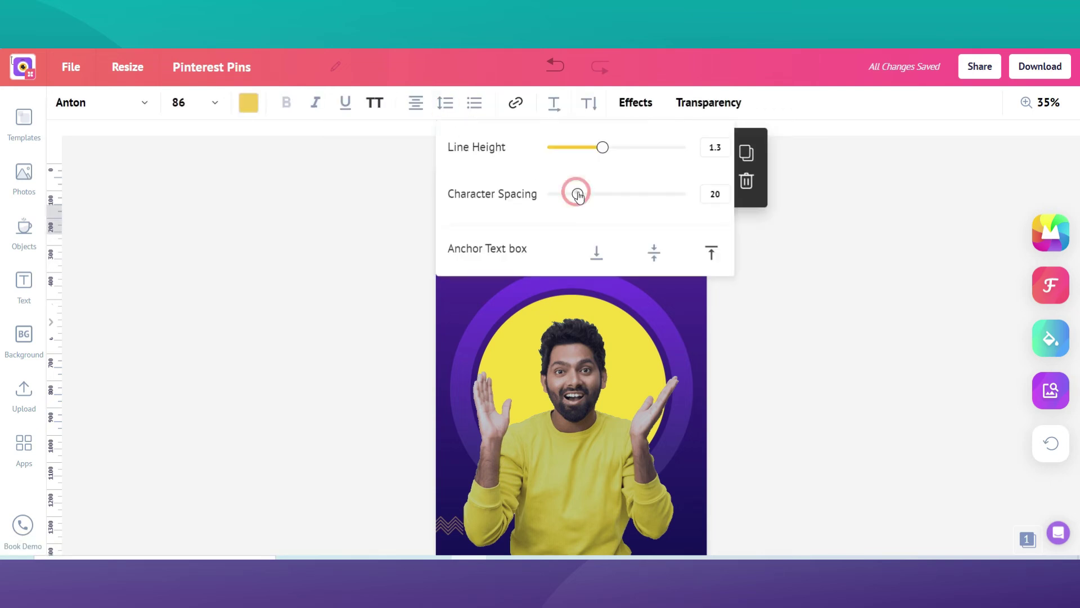
# Retype the subtitle as 'VIRAL PINTEREST PINS!' and raise its font size to 80
pyautogui.click(673, 243)
pyautogui.moveTo(673, 243); pyautogui.dragTo(469, 243)
pyautogui.write('VIRAL PINTEREST PINS!')
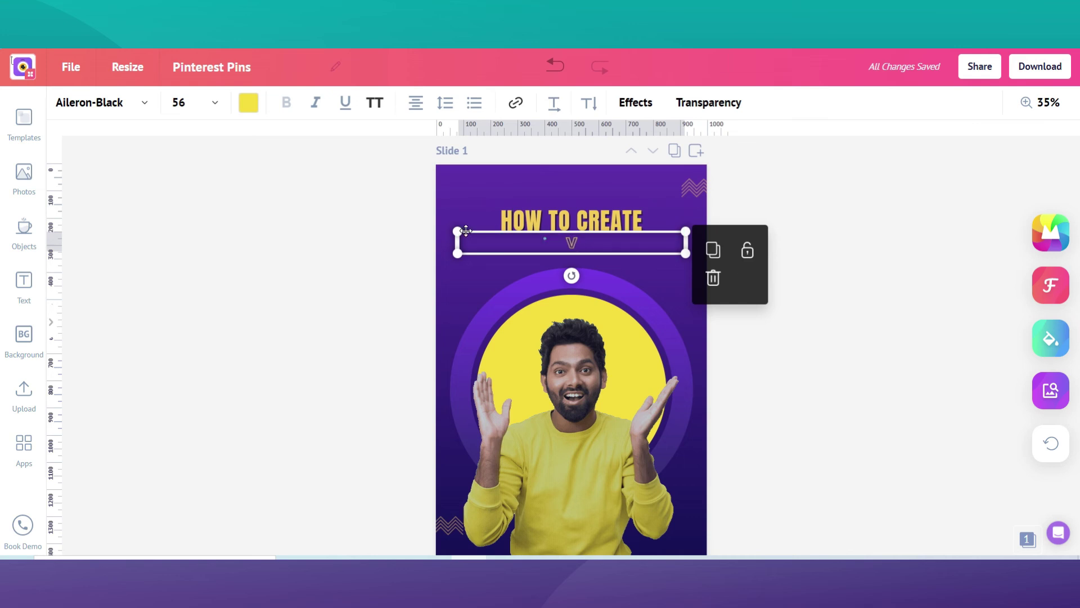
pyautogui.click(800, 273)
pyautogui.click(571, 243)
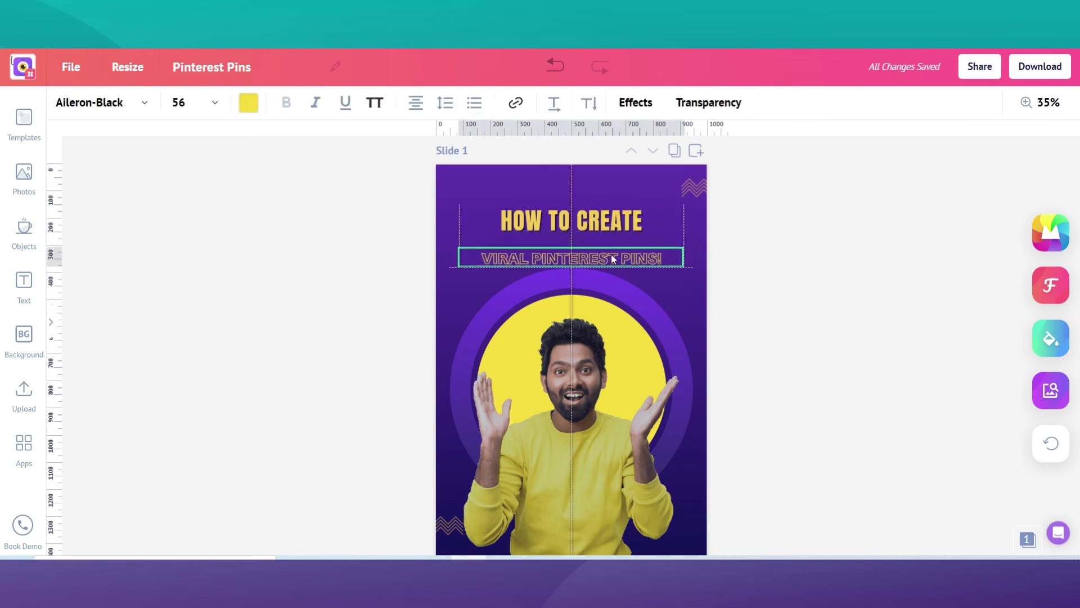
pyautogui.click(215, 102)
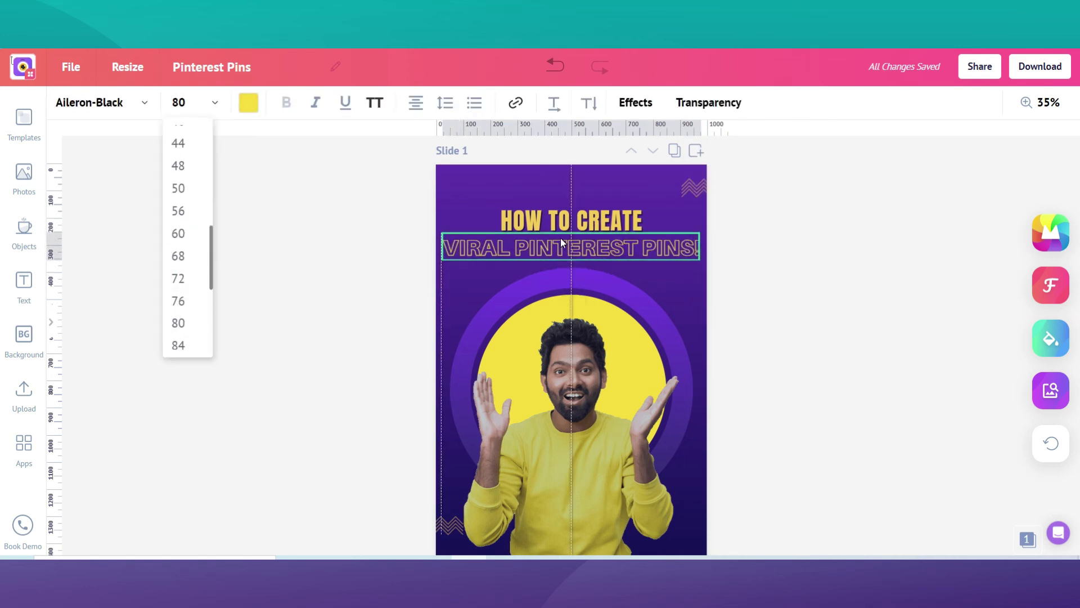
pyautogui.click(873, 244)
pyautogui.click(25, 231)
pyautogui.moveTo(276, 211); pyautogui.dragTo(298, 210)
# Search objects for 'Button' and add the red CLICK HERE button, centred horizontally
pyautogui.click(153, 145)
pyautogui.write('Button')
pyautogui.press('Return')
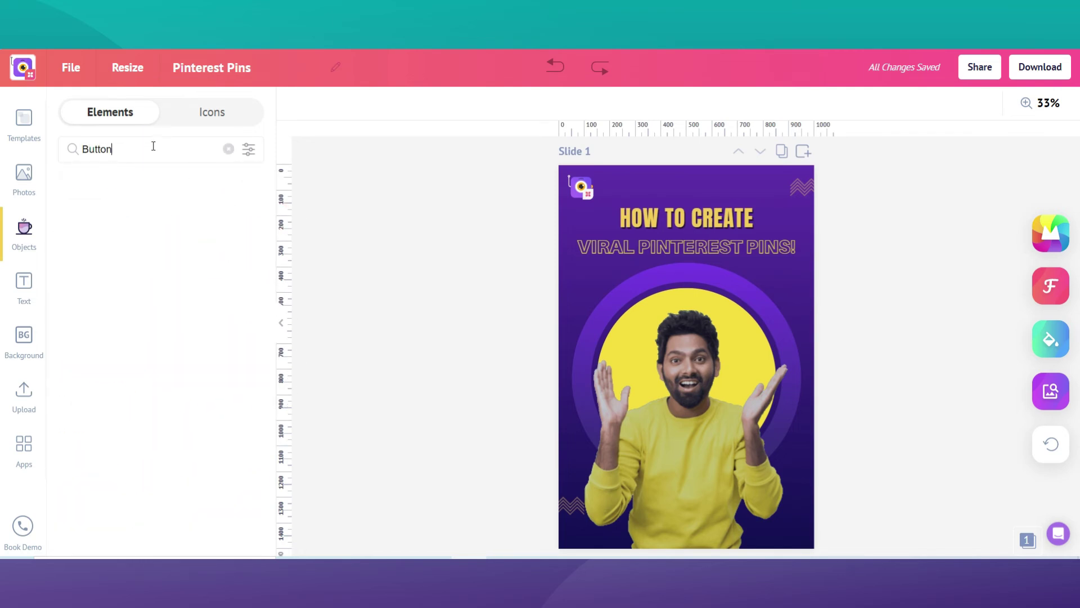
pyautogui.click(86, 426)
pyautogui.click(281, 322)
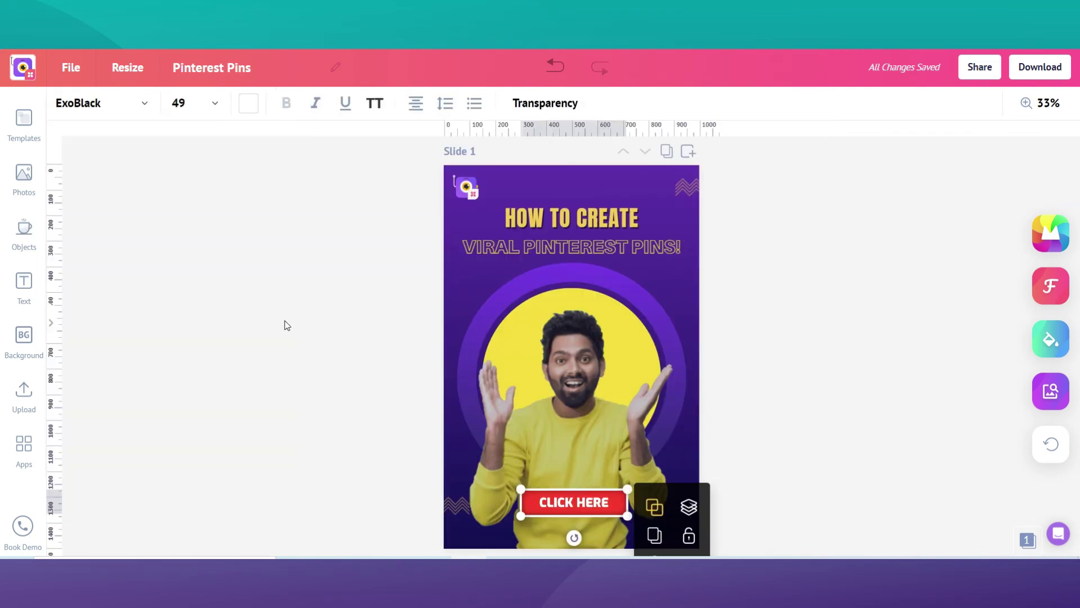
pyautogui.doubleClick(589, 513)
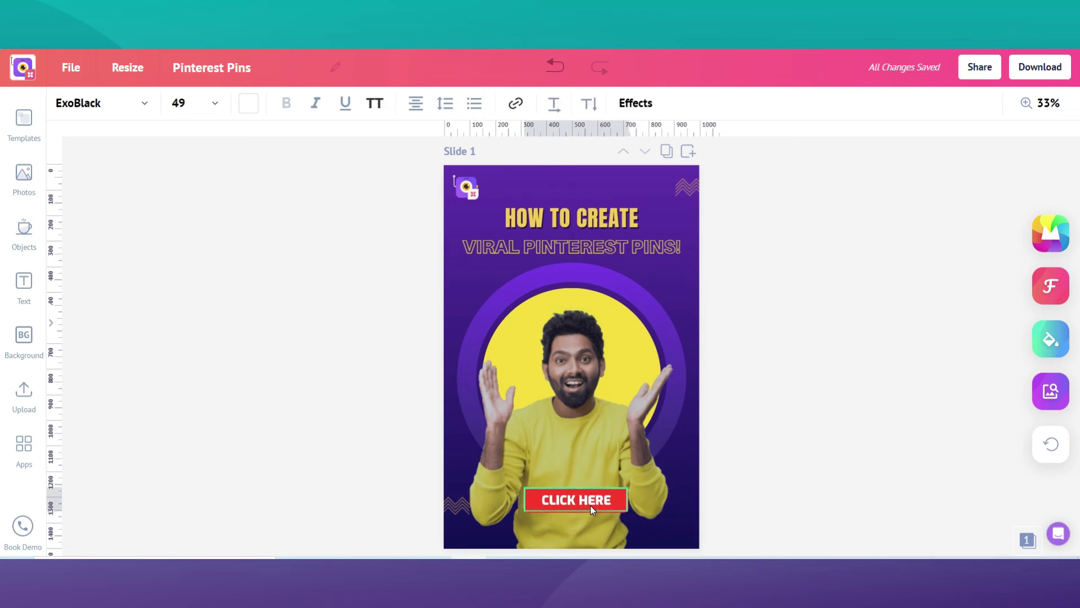
pyautogui.click(591, 507)
pyautogui.moveTo(621, 508); pyautogui.dragTo(611, 511)
pyautogui.click(593, 536)
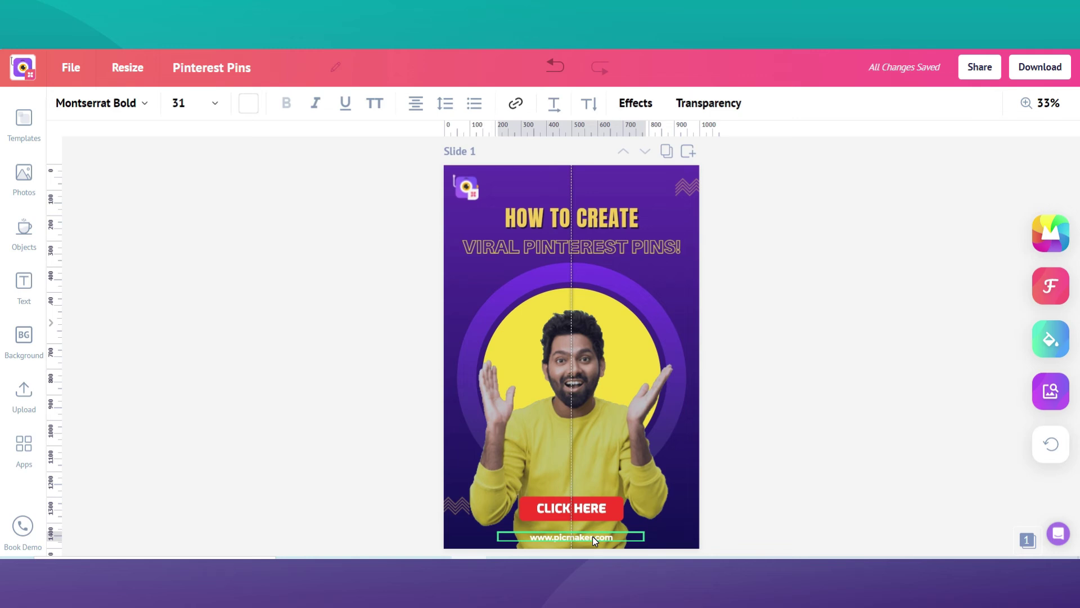
pyautogui.moveTo(592, 536); pyautogui.dragTo(593, 538)
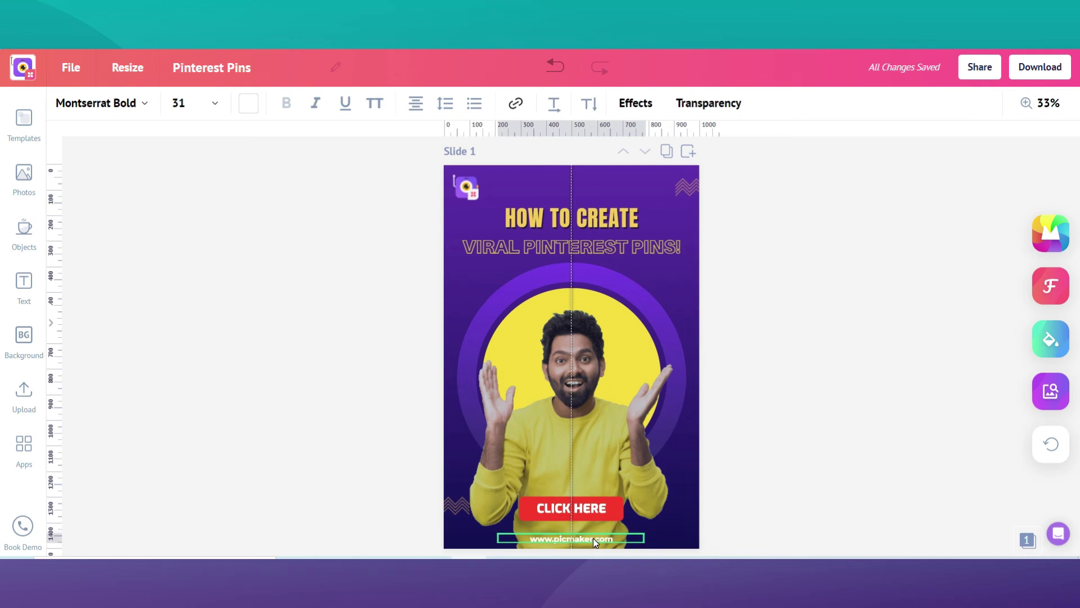
pyautogui.click(800, 400)
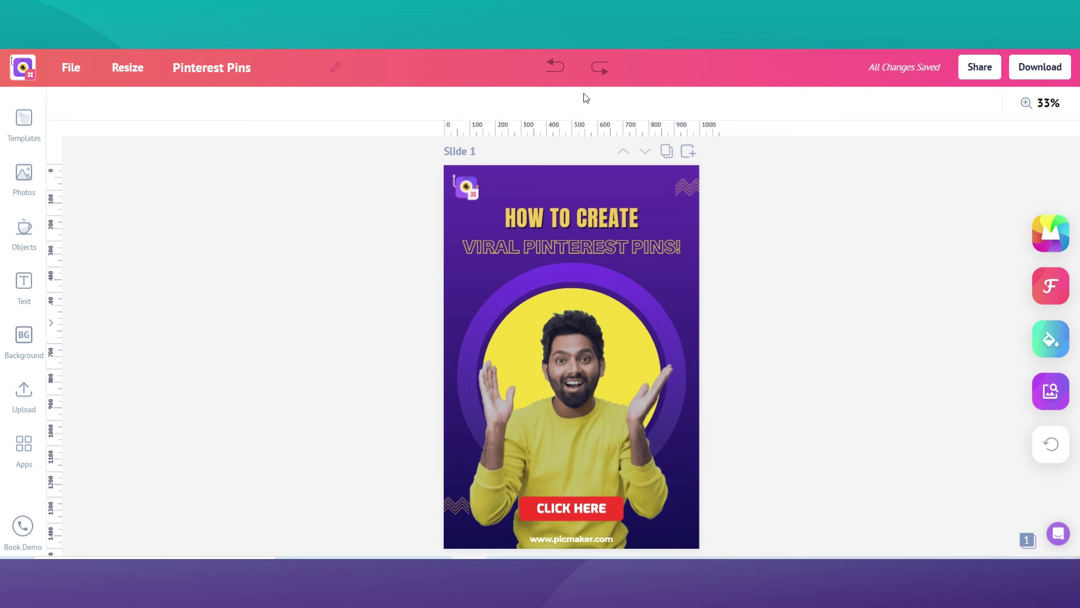
# Insert a white curved shape from Objects as a footer at the pin's bottom
pyautogui.click(25, 229)
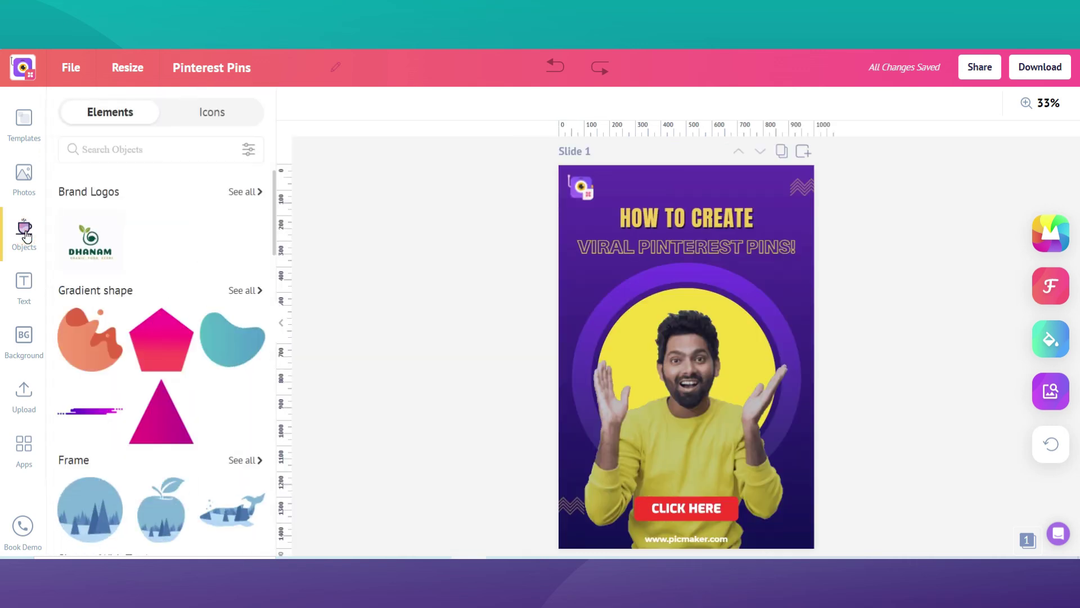
pyautogui.moveTo(274, 217); pyautogui.dragTo(269, 505)
pyautogui.scroll(-10, 269, 505)
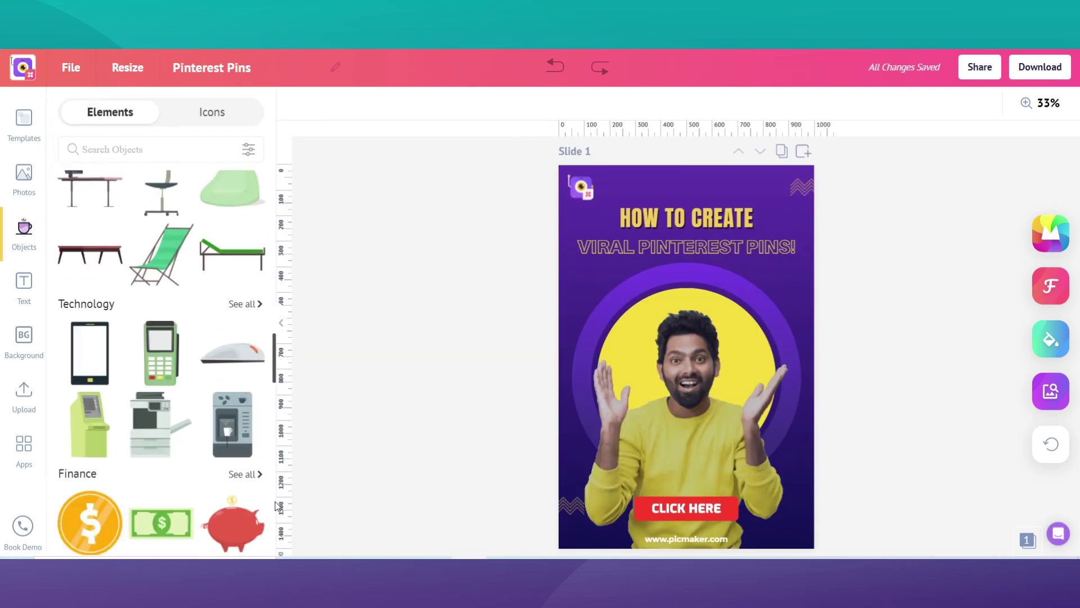
pyautogui.click(791, 532)
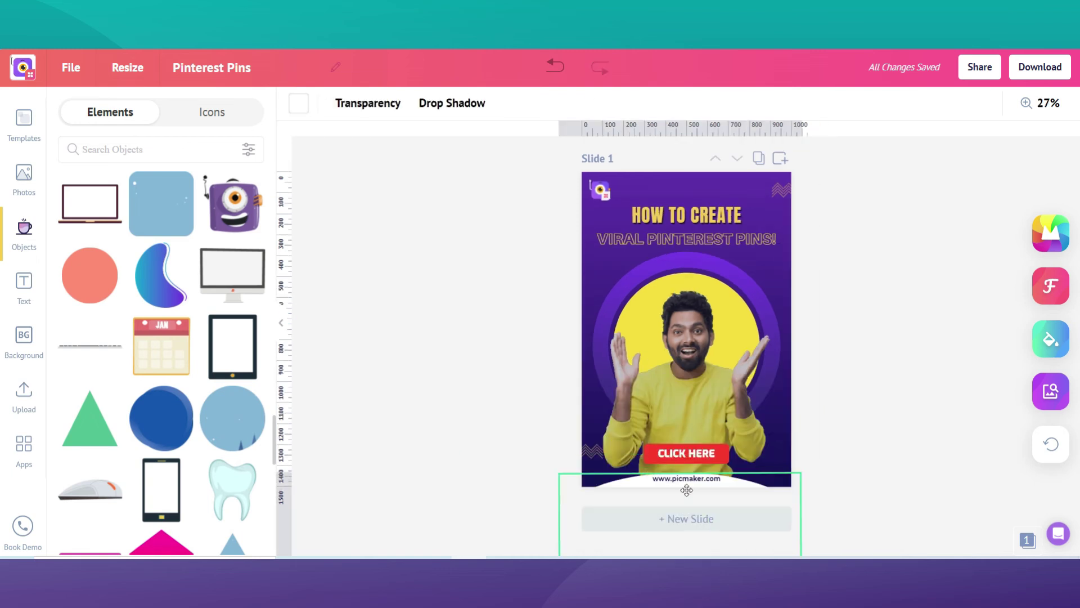
pyautogui.click(774, 481)
# Adjust the sparkles beside 'HOW TO CREATE' and the Pinterest logo above 'CLICK HERE'
pyautogui.click(853, 462)
pyautogui.click(686, 430)
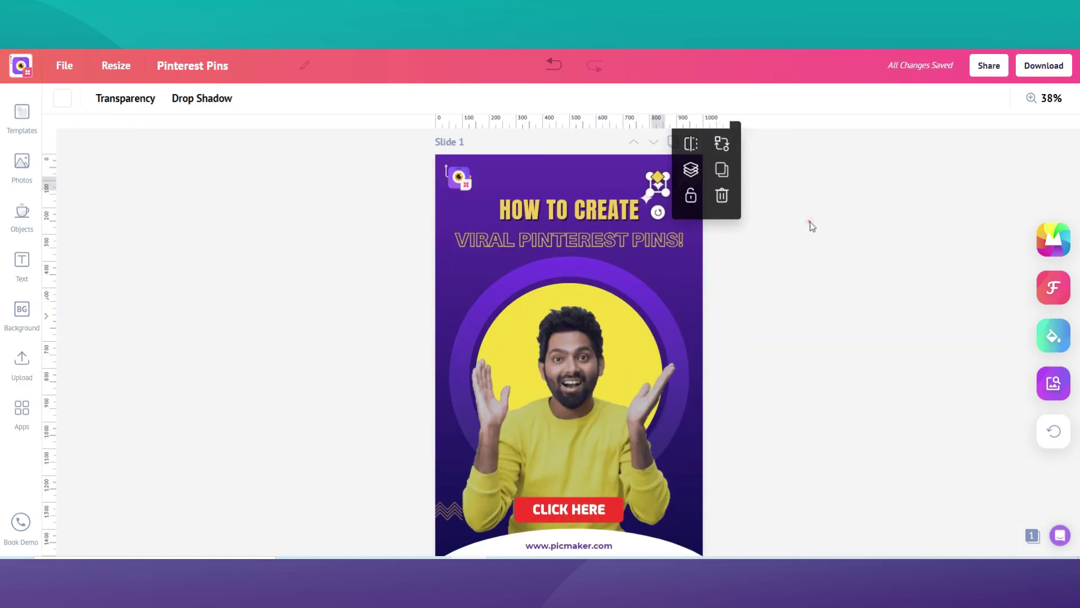
pyautogui.moveTo(488, 209); pyautogui.dragTo(495, 211)
pyautogui.click(495, 211)
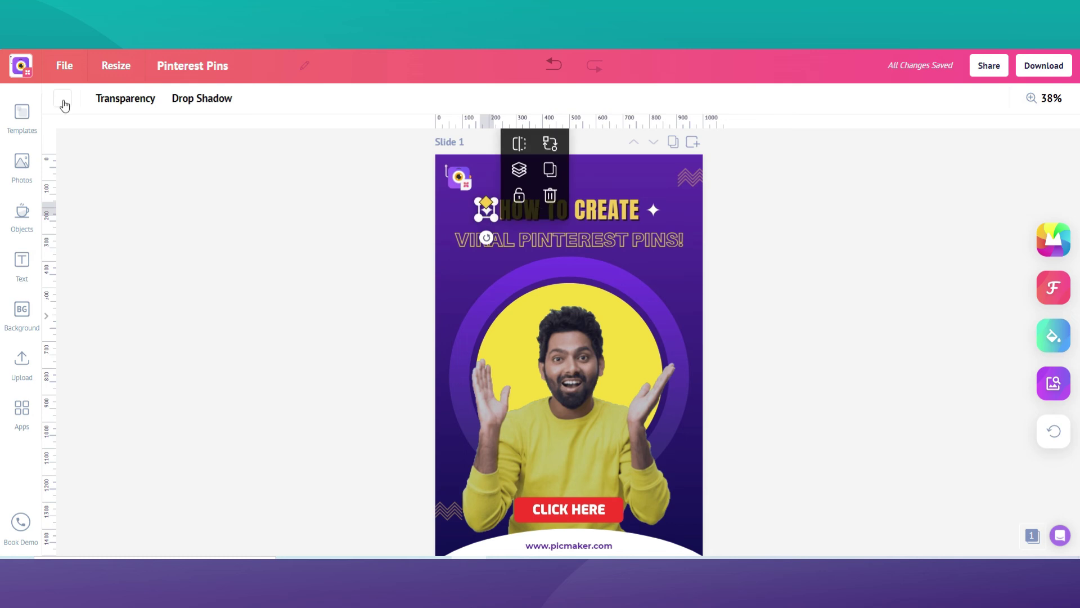
pyautogui.click(62, 98)
pyautogui.click(253, 314)
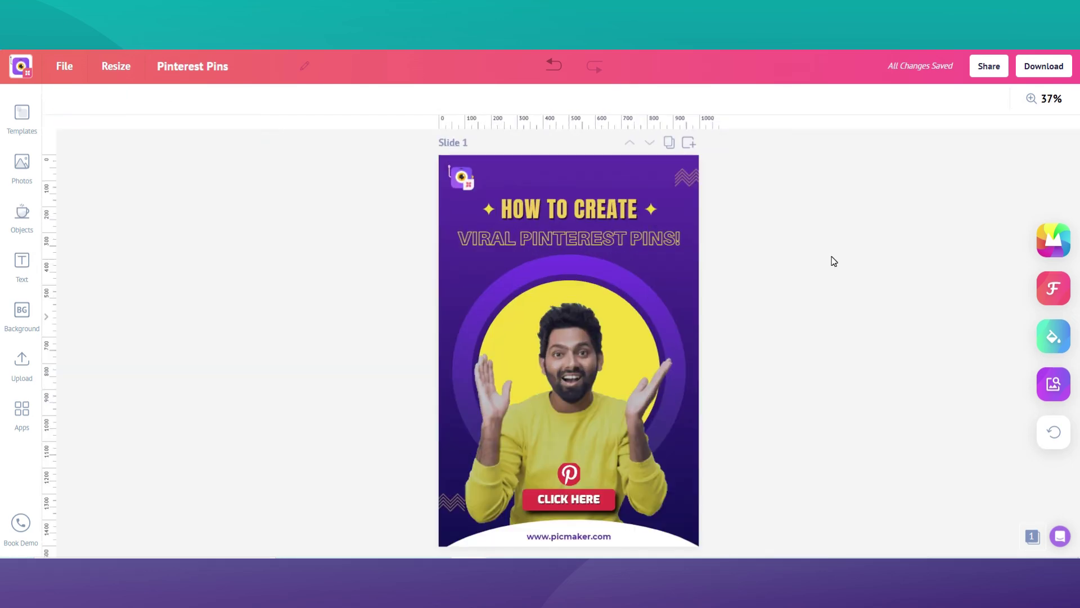
# Download the pin as a JPEG instead of PNG, at 1x size and 100% quality
pyautogui.click(1042, 73)
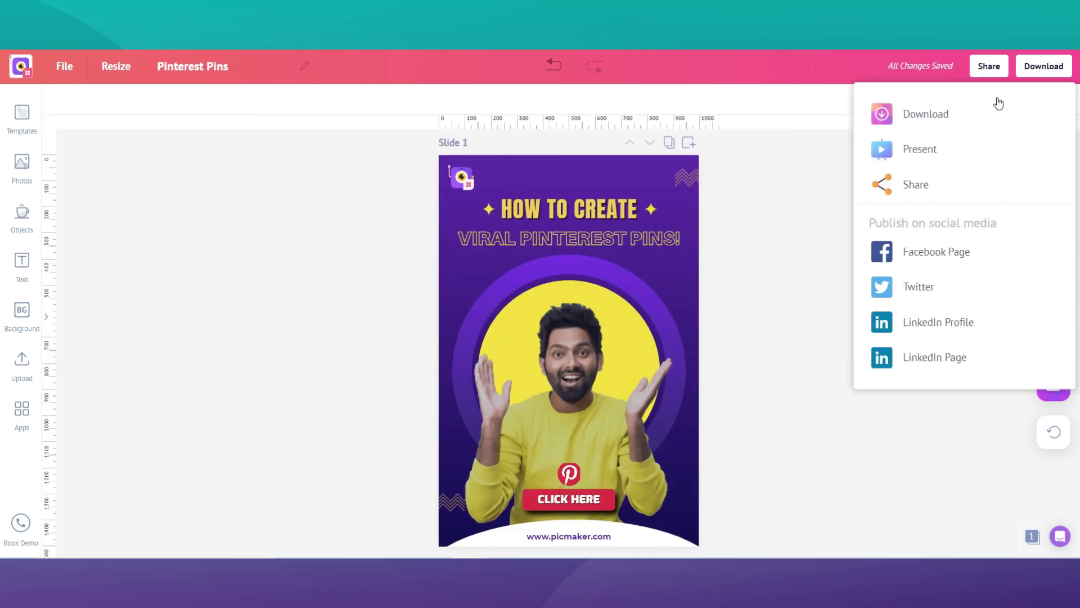
pyautogui.click(984, 120)
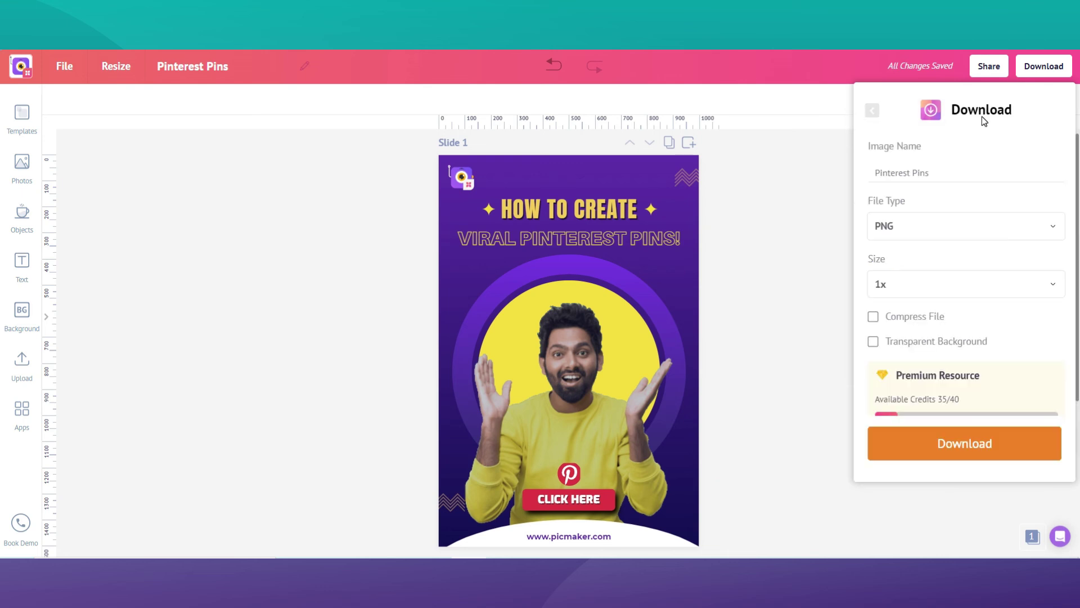
pyautogui.click(990, 234)
pyautogui.click(988, 240)
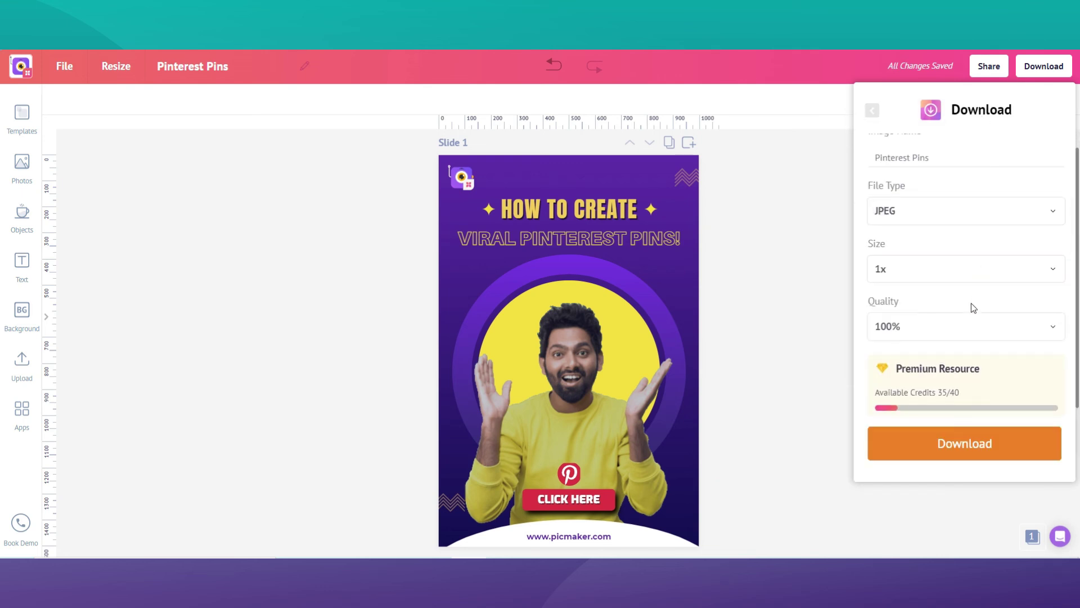
pyautogui.click(940, 454)
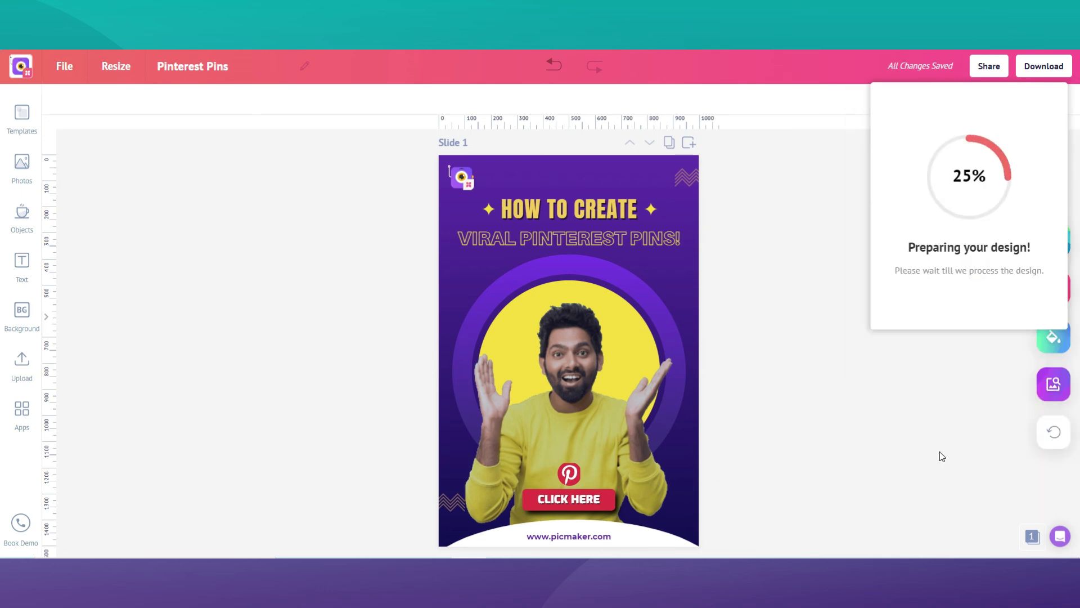